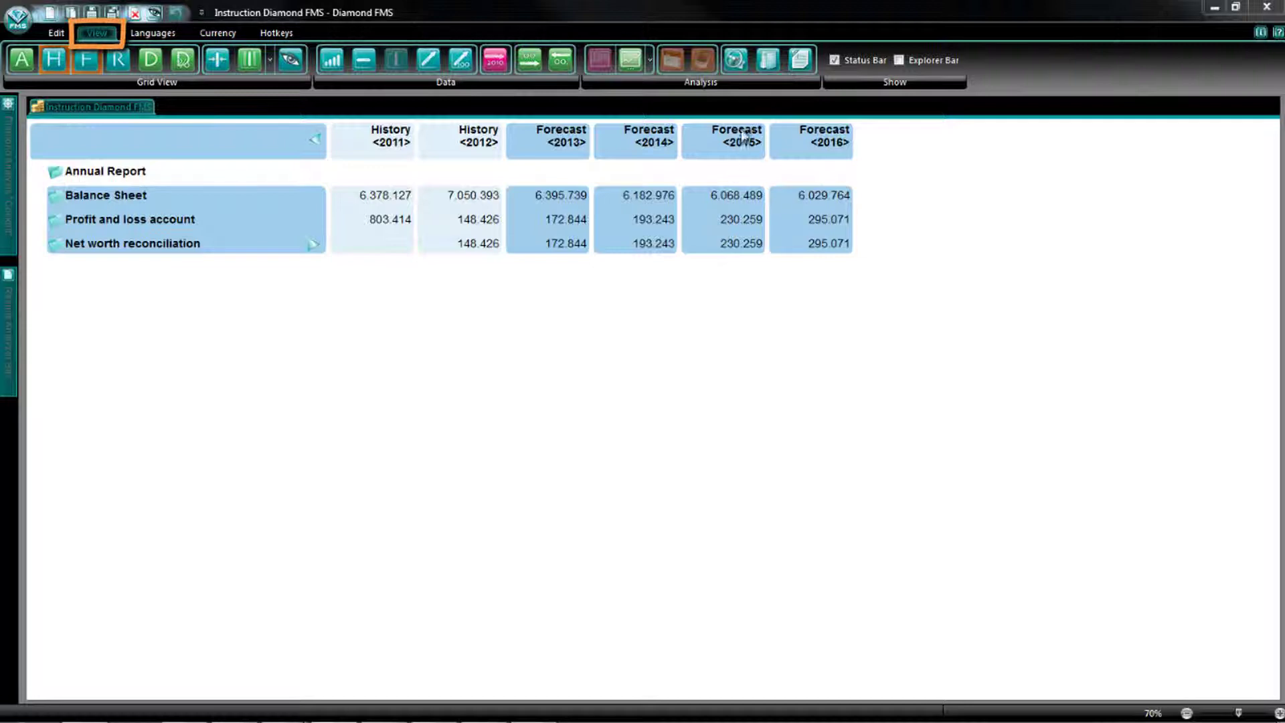
Open the Results Analyzer and look through its common options and Advice Management Tool, ending on the reports options
left_click(766, 62)
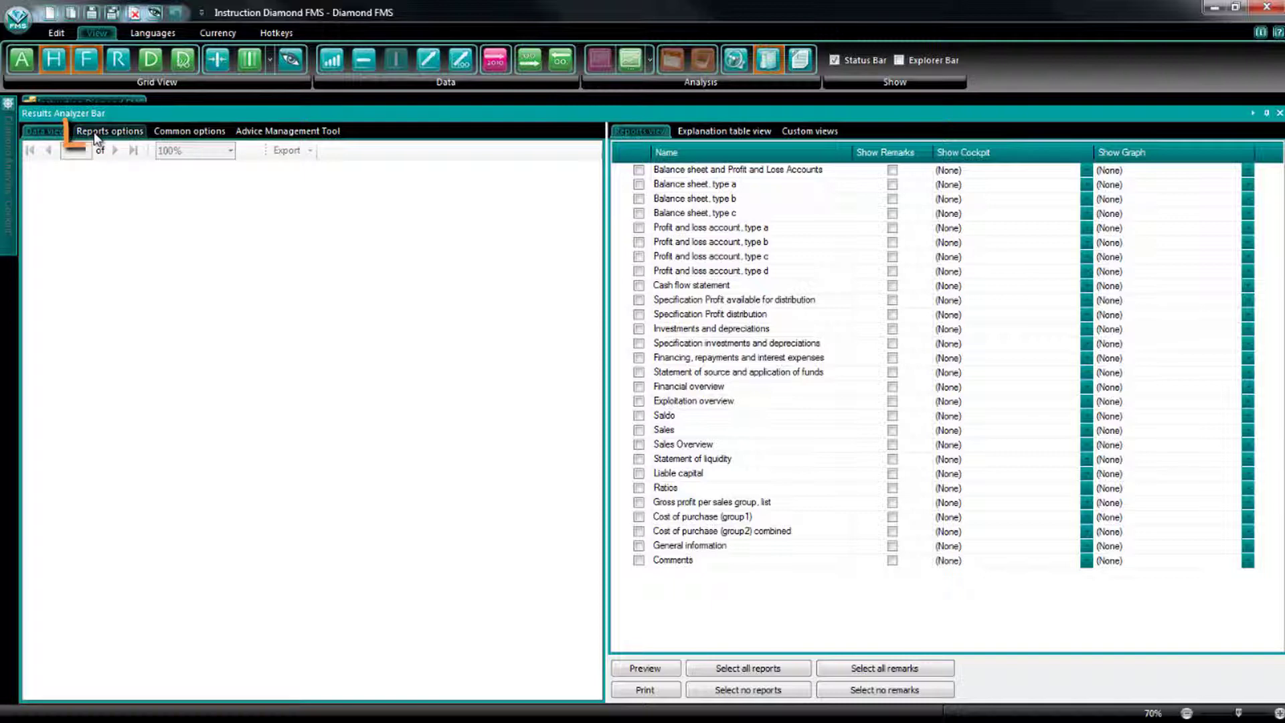
left_click(124, 132)
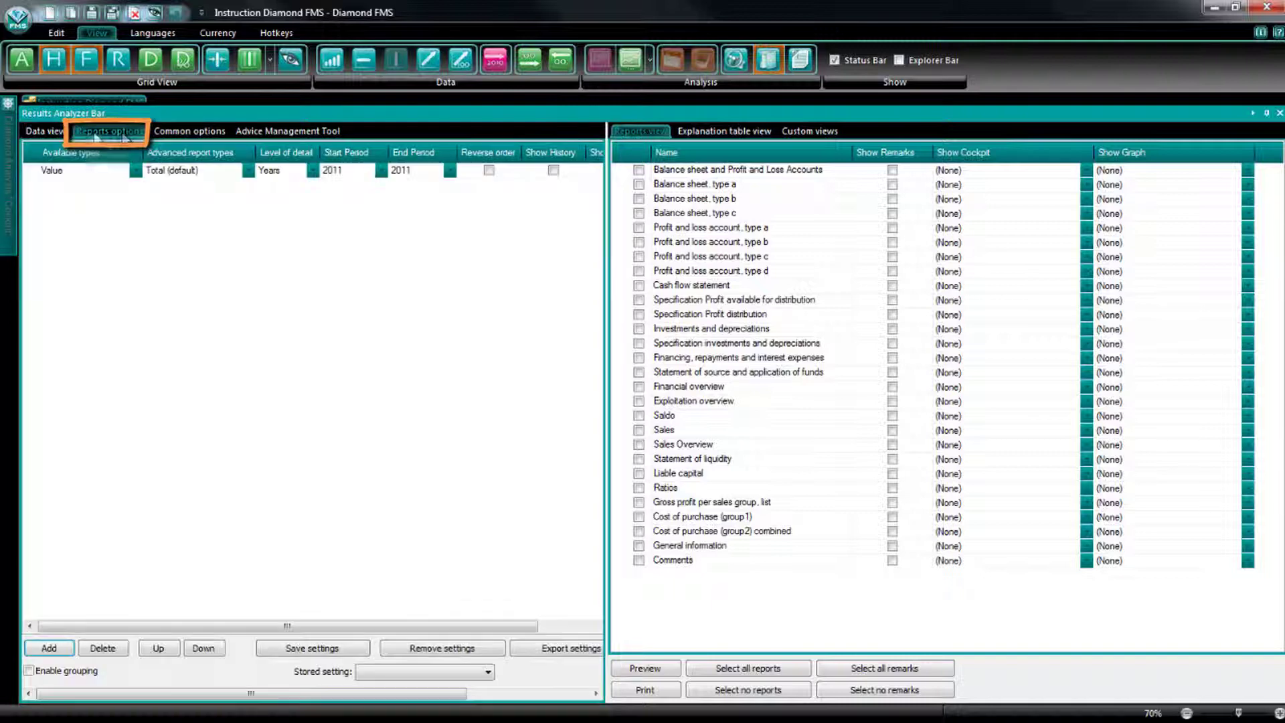
left_click(178, 134)
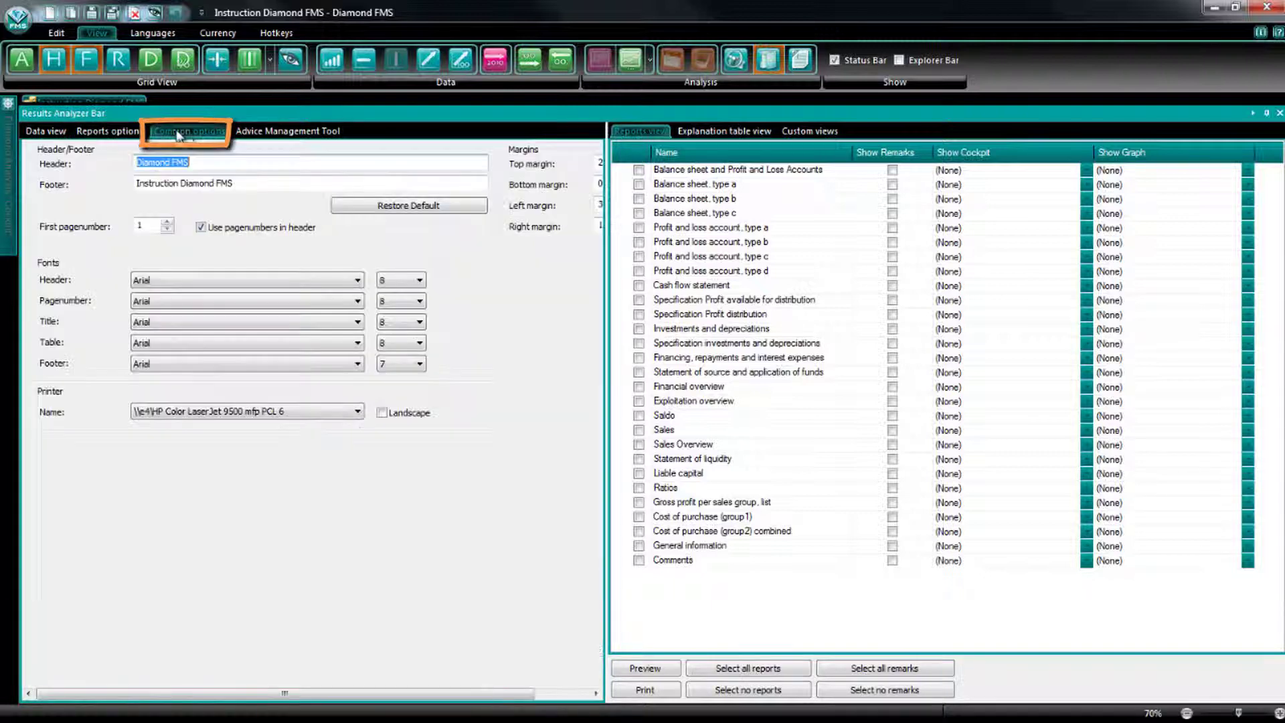
left_click(252, 134)
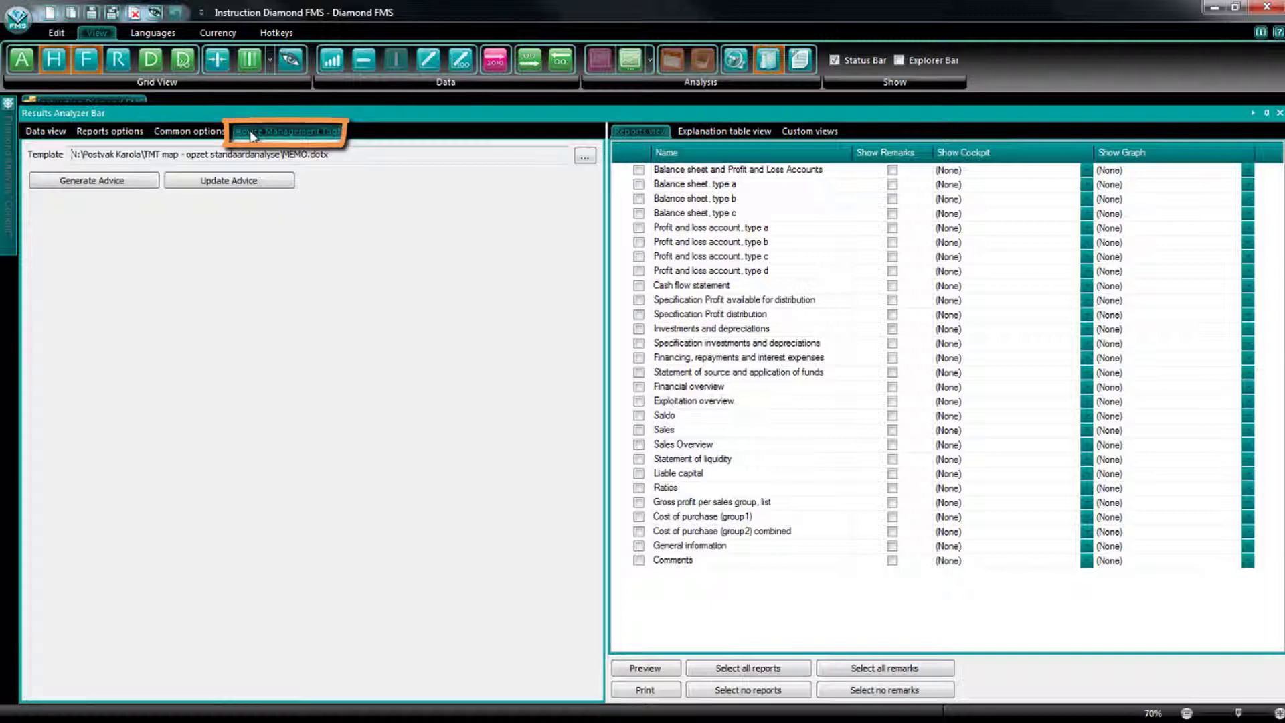
left_click(131, 132)
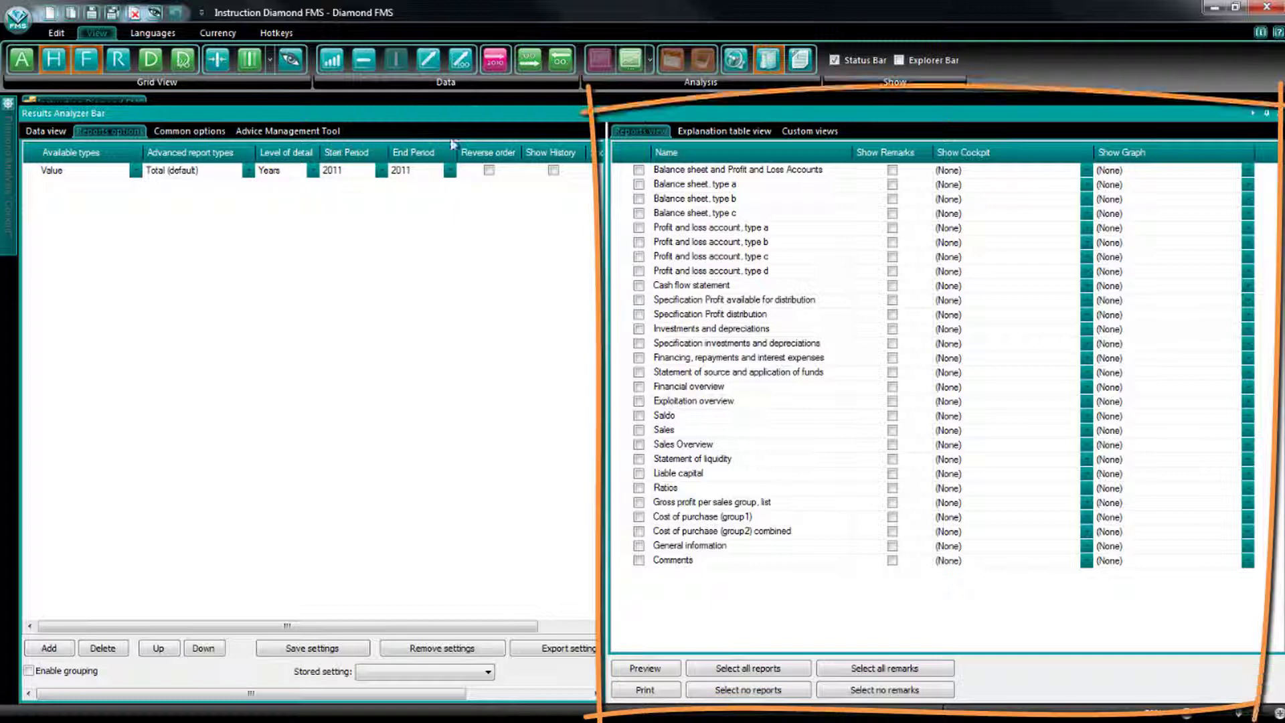
Examine the explanation table and custom view lists, plus the cockpit choices for the Balance sheet and Profit and Loss Accounts report
left_click(707, 136)
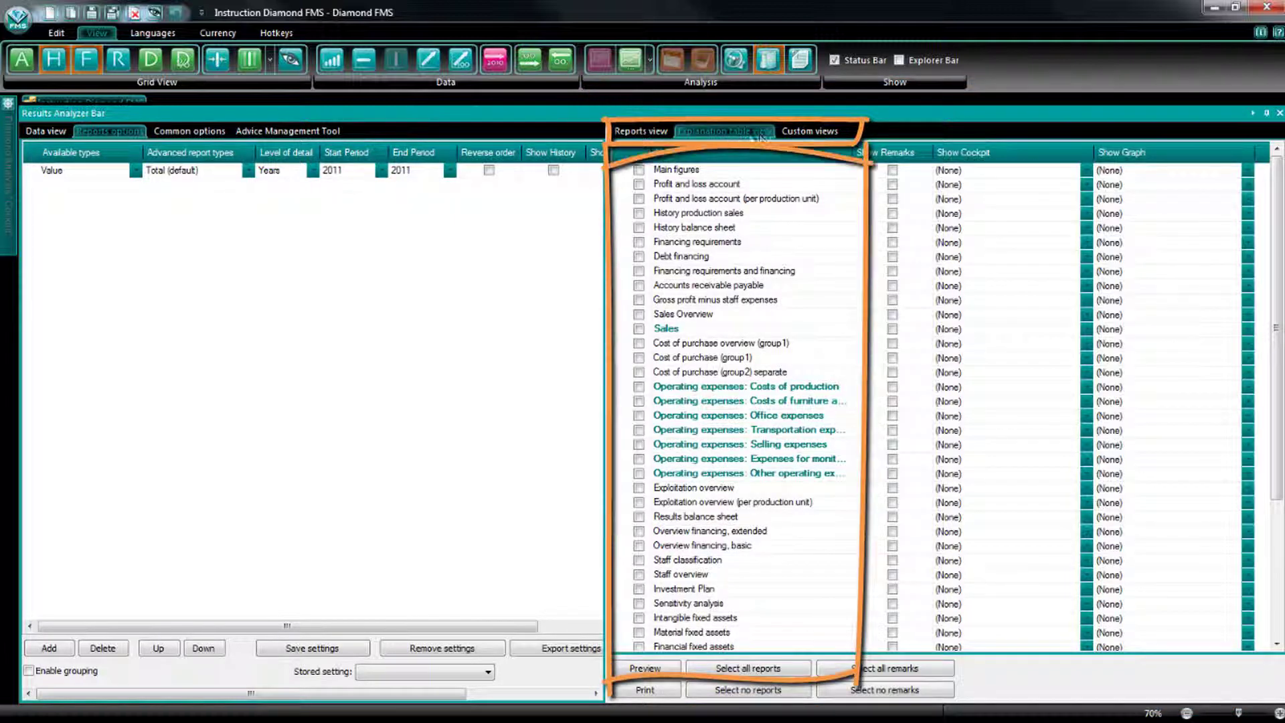
left_click(797, 132)
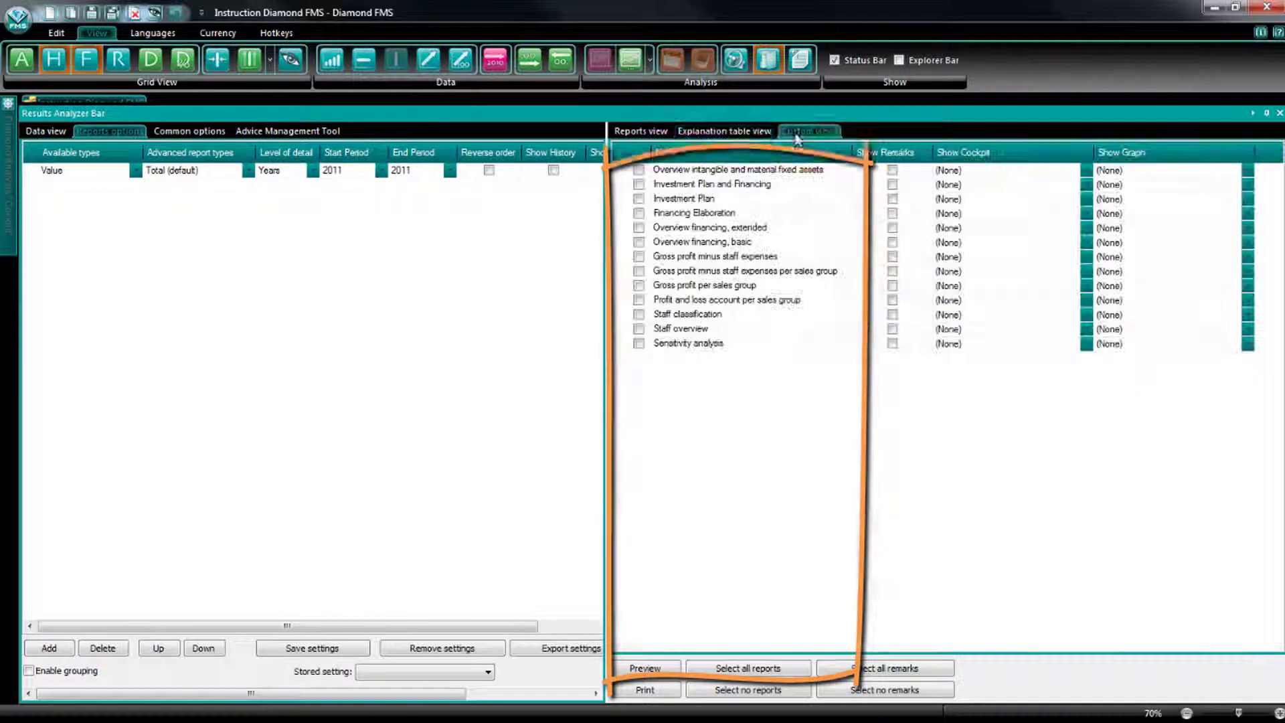
left_click(660, 133)
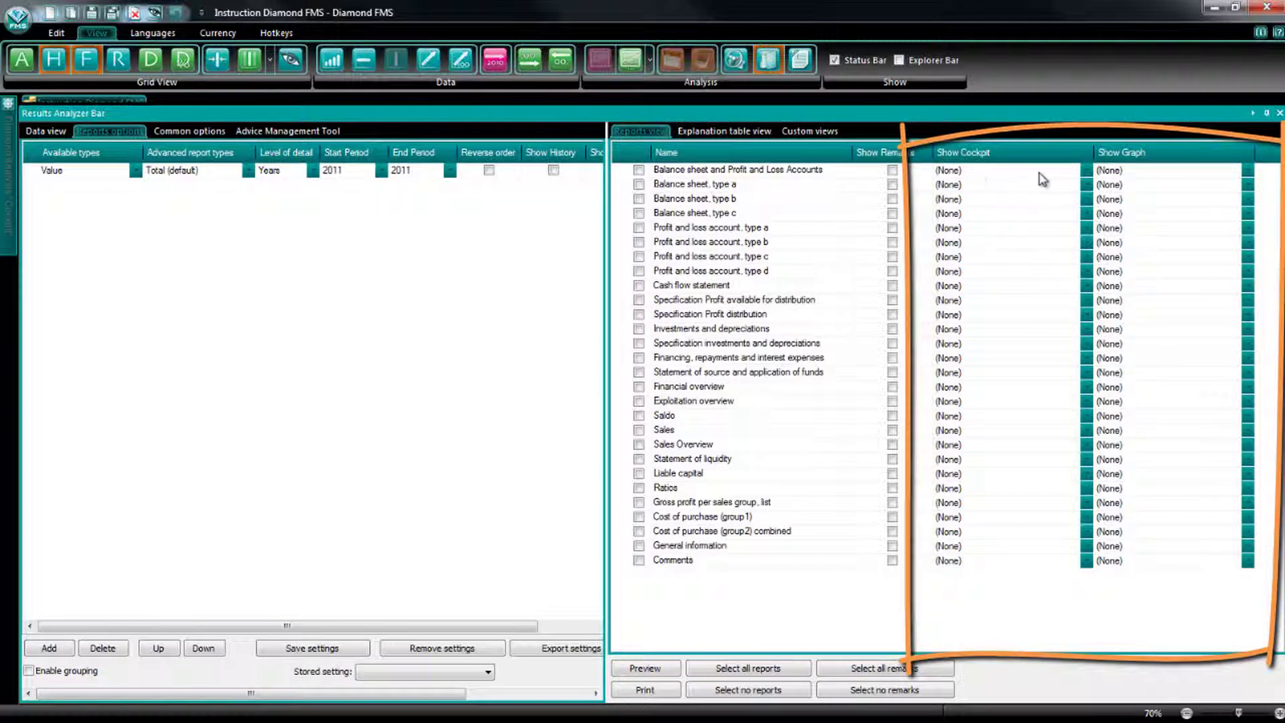
left_click(1089, 171)
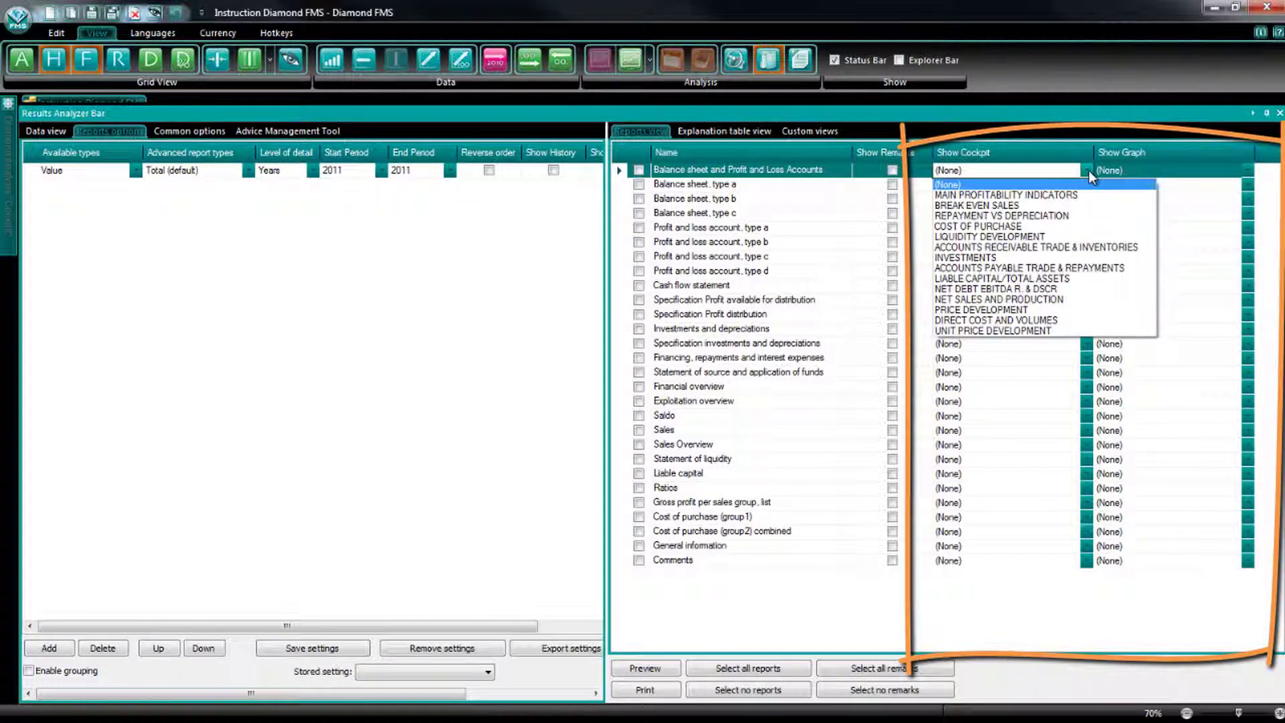
left_click(1089, 170)
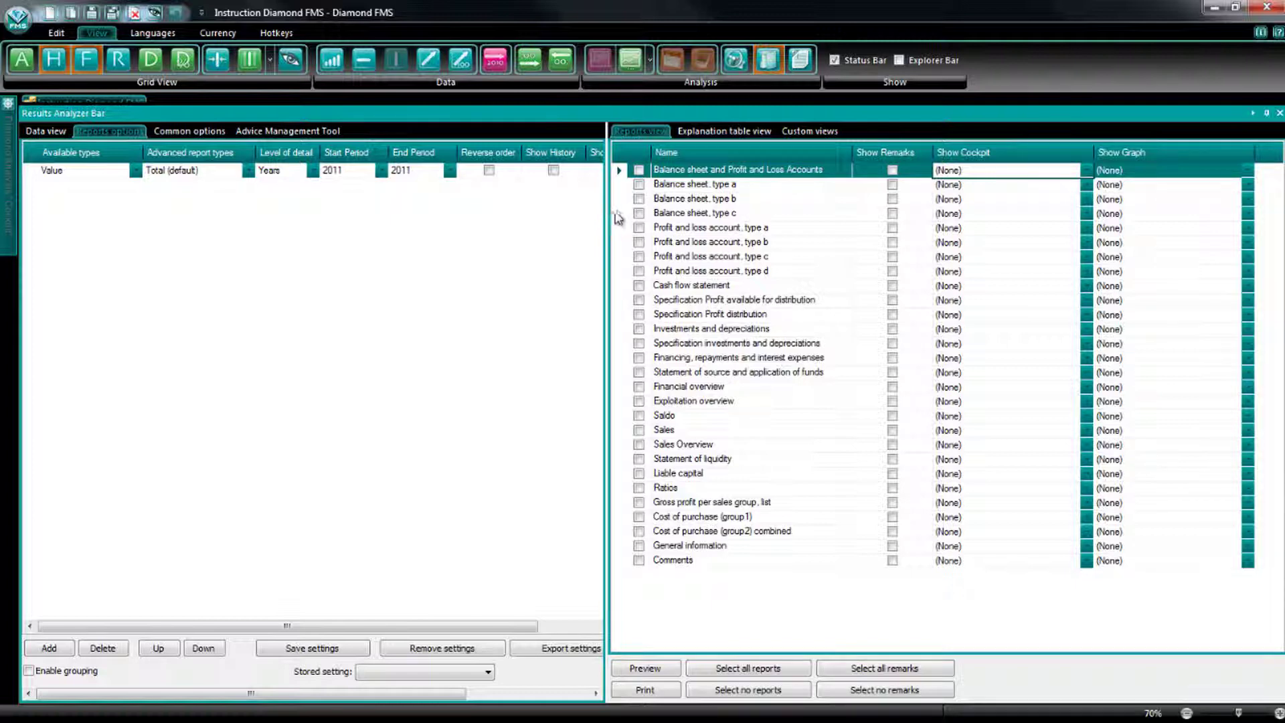
Include the reports "Balance sheet, type b" and "Financial overview" in the selection
left_click(639, 200)
left_click(639, 199)
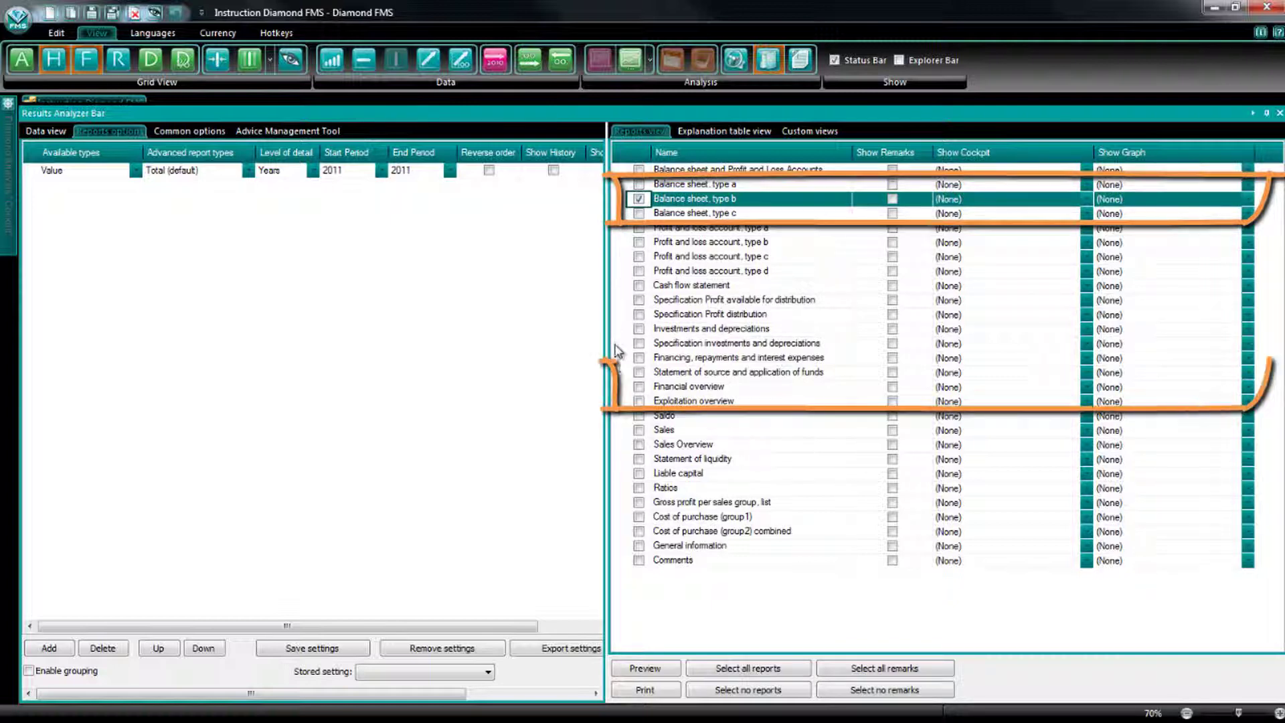
left_click(639, 387)
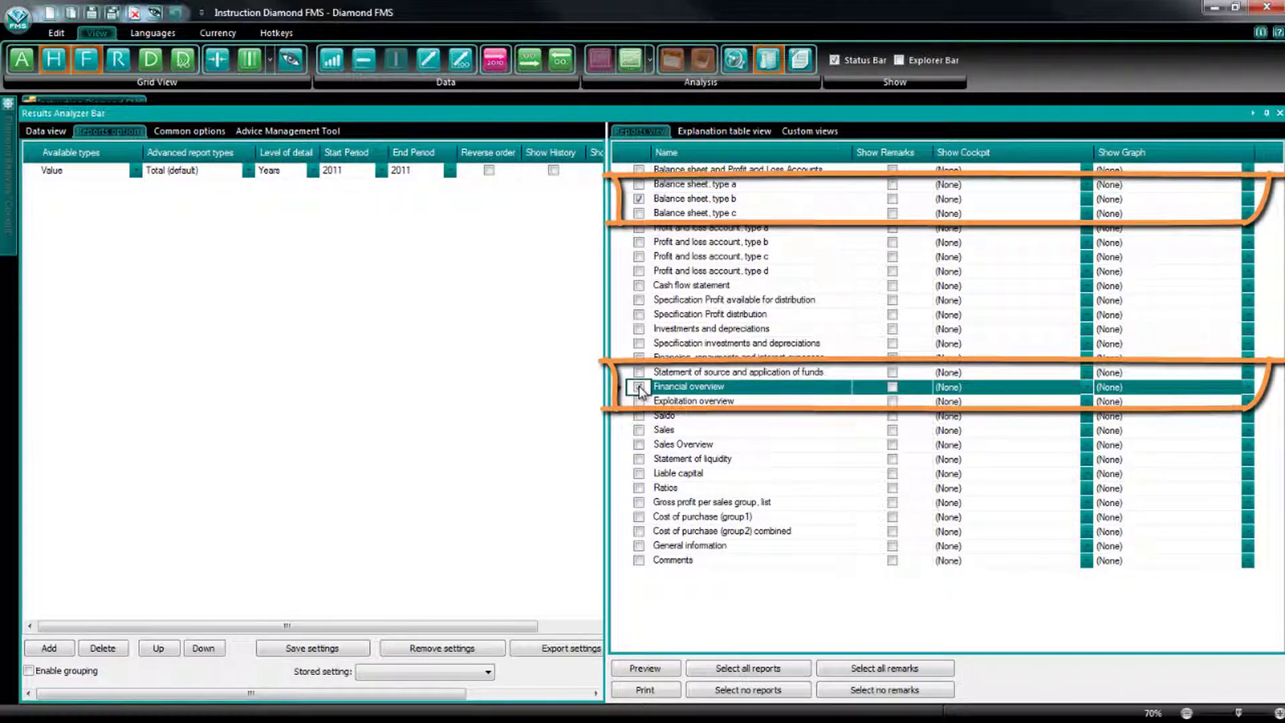
left_click(639, 387)
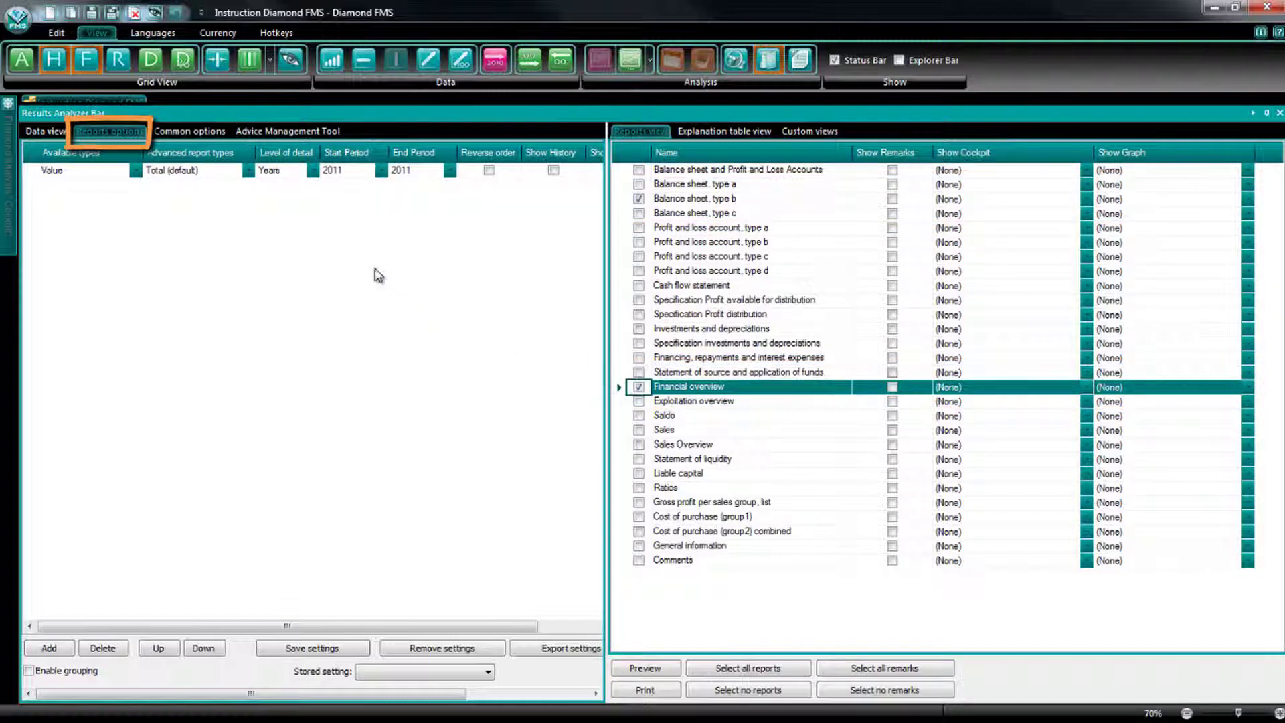
Set the report row's level of detail to Months, with the period running from Jan 2013 to Dec 2013
left_click(311, 170)
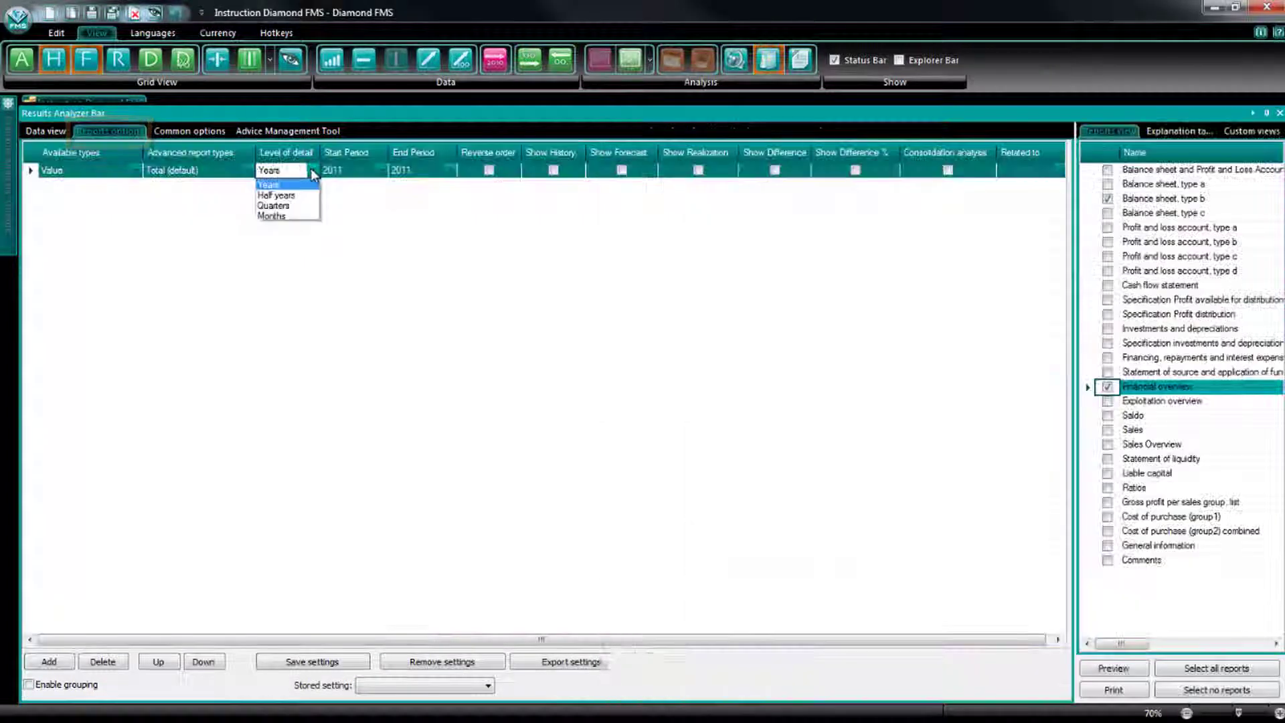
left_click(294, 216)
left_click(381, 172)
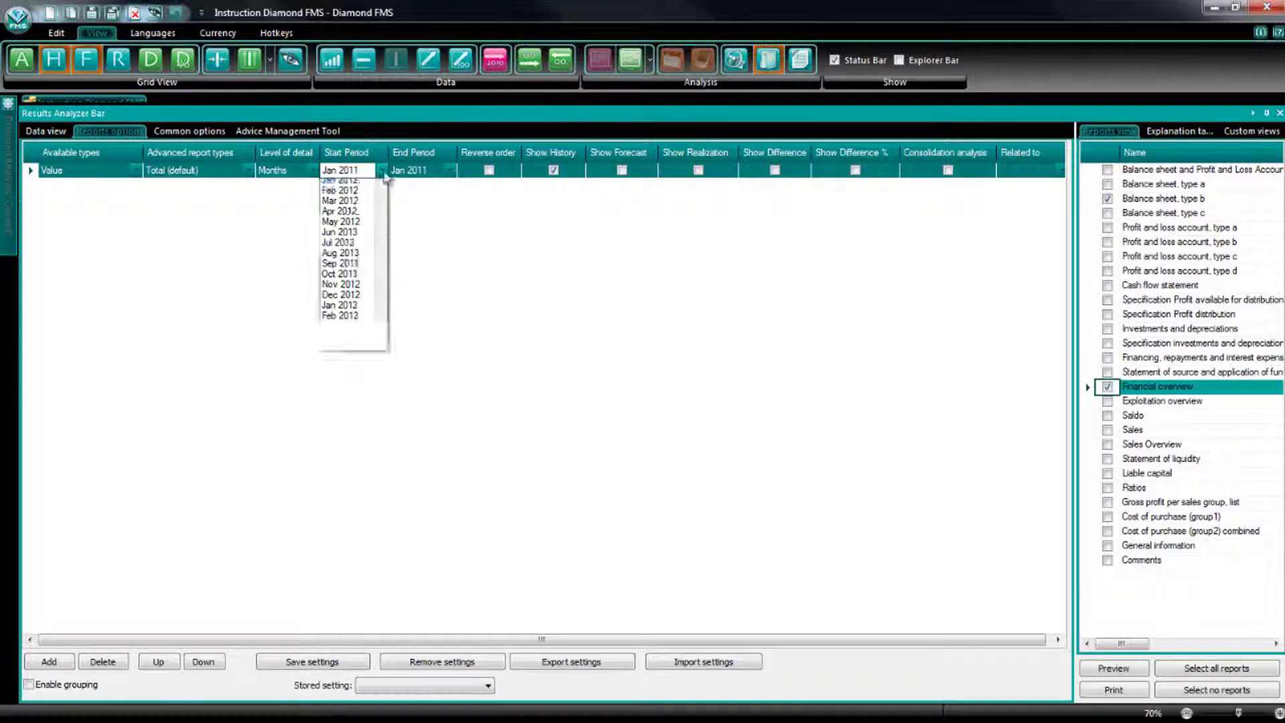
left_click_drag(383, 209, 381, 267)
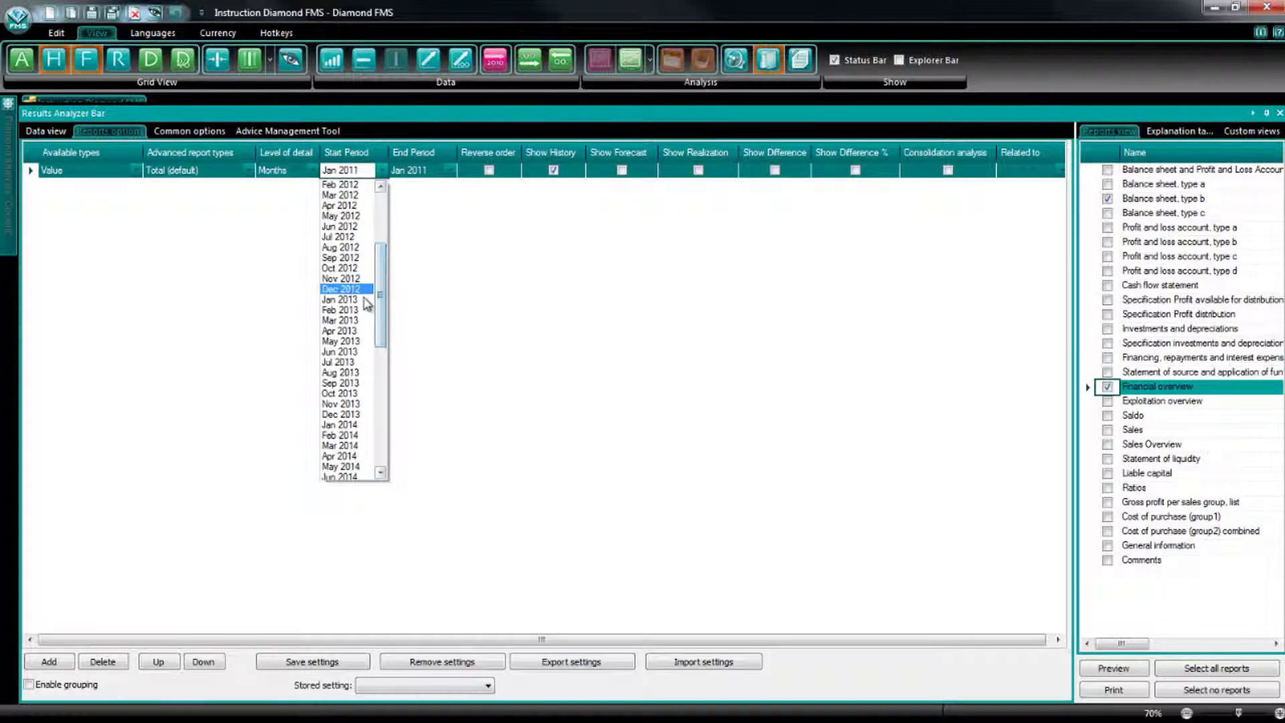
left_click(342, 294)
left_click(448, 171)
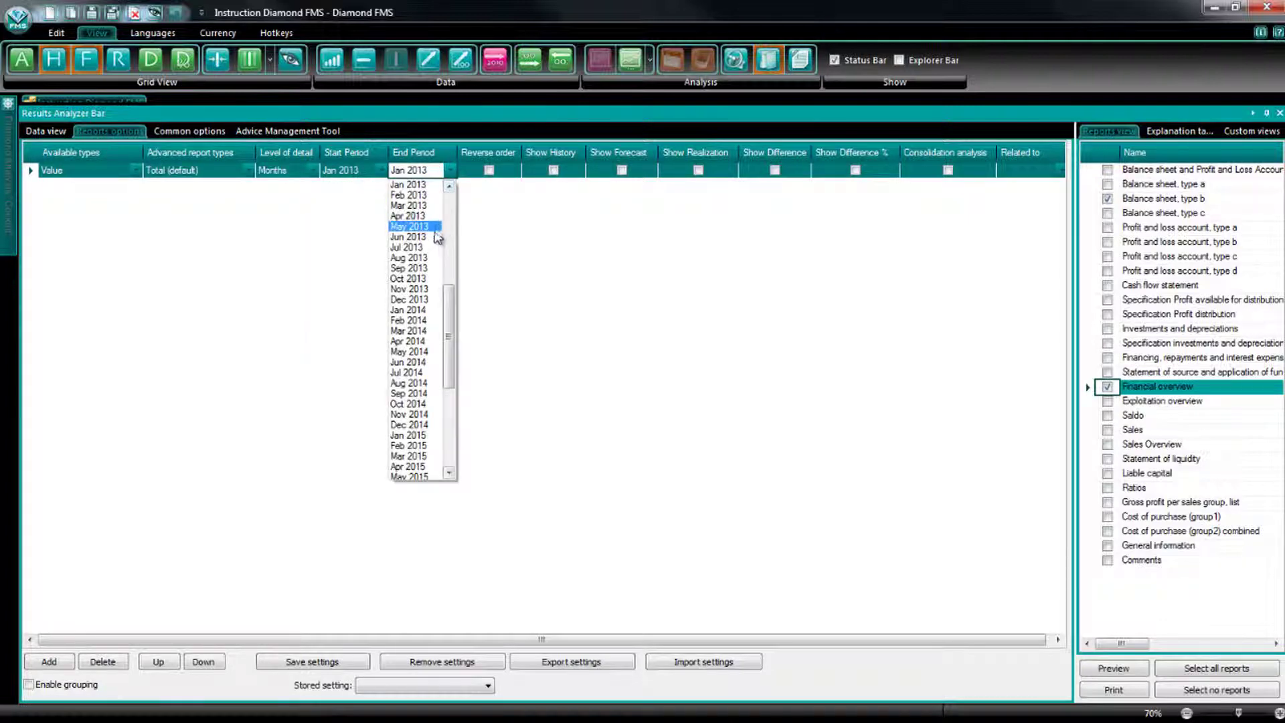
left_click(411, 300)
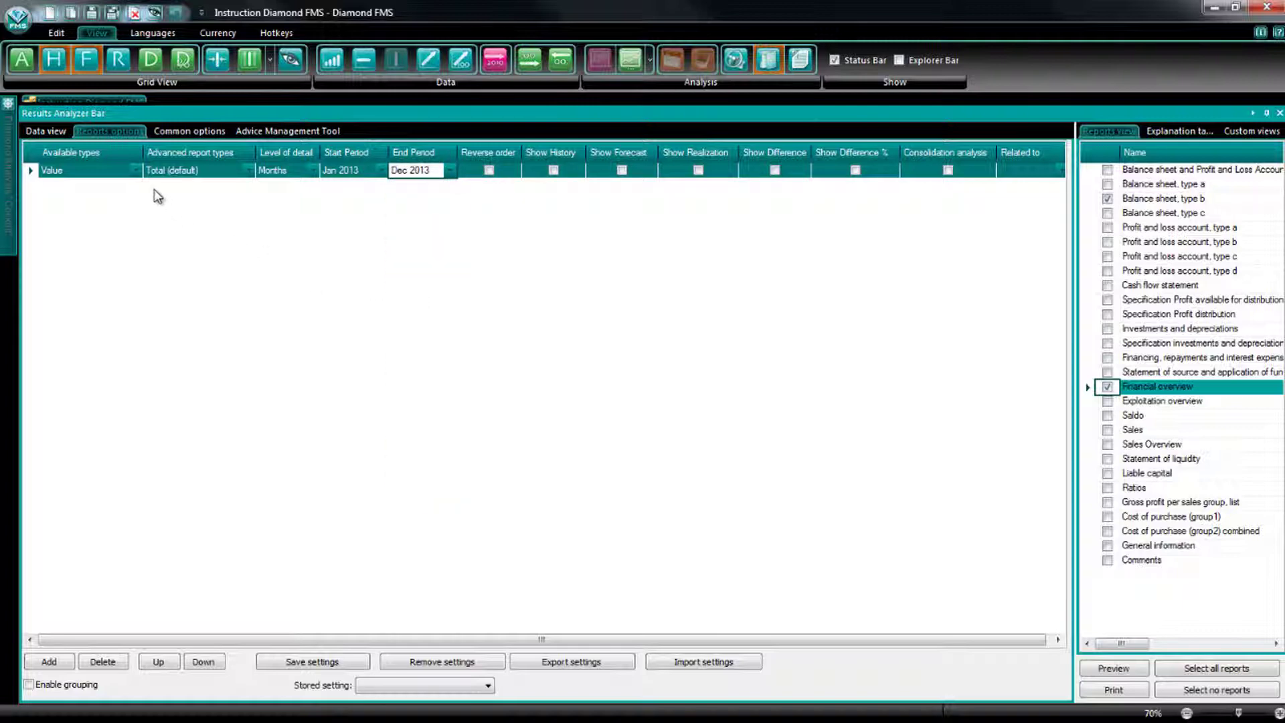
Check the report row's available types, advanced report types and level-of-detail choices, and turn on Show Realization
left_click(138, 171)
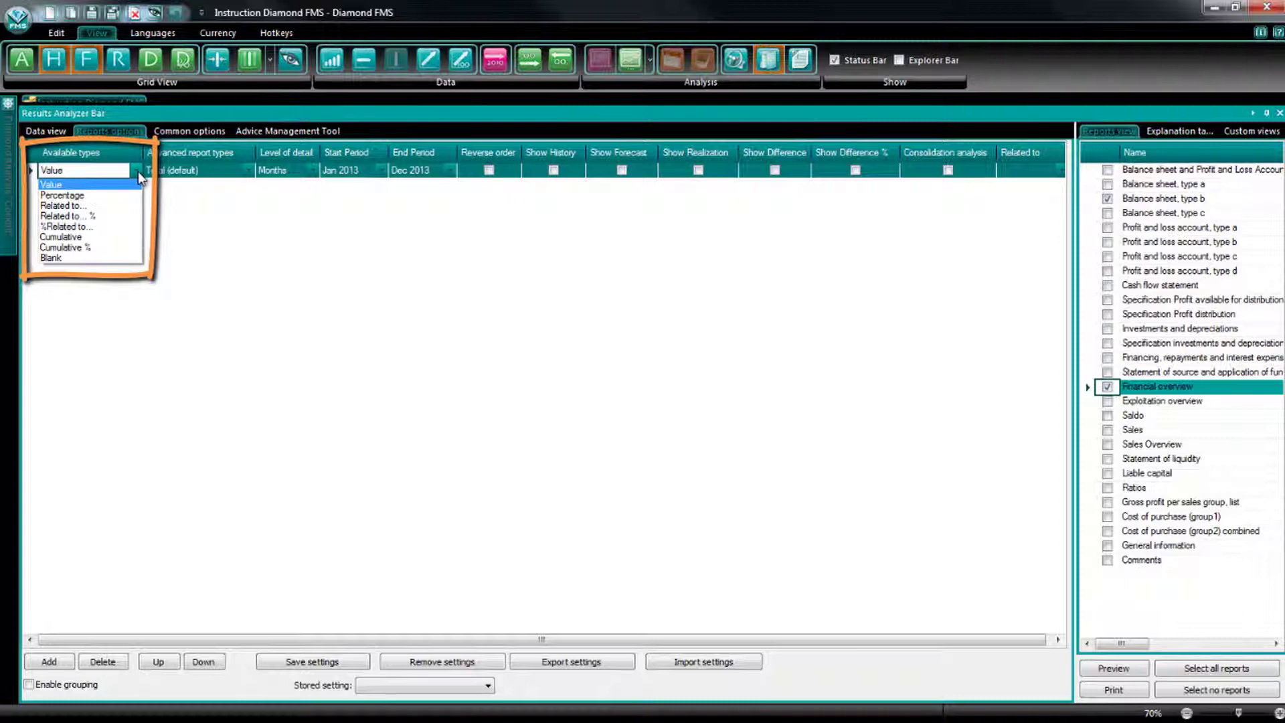
left_click(141, 173)
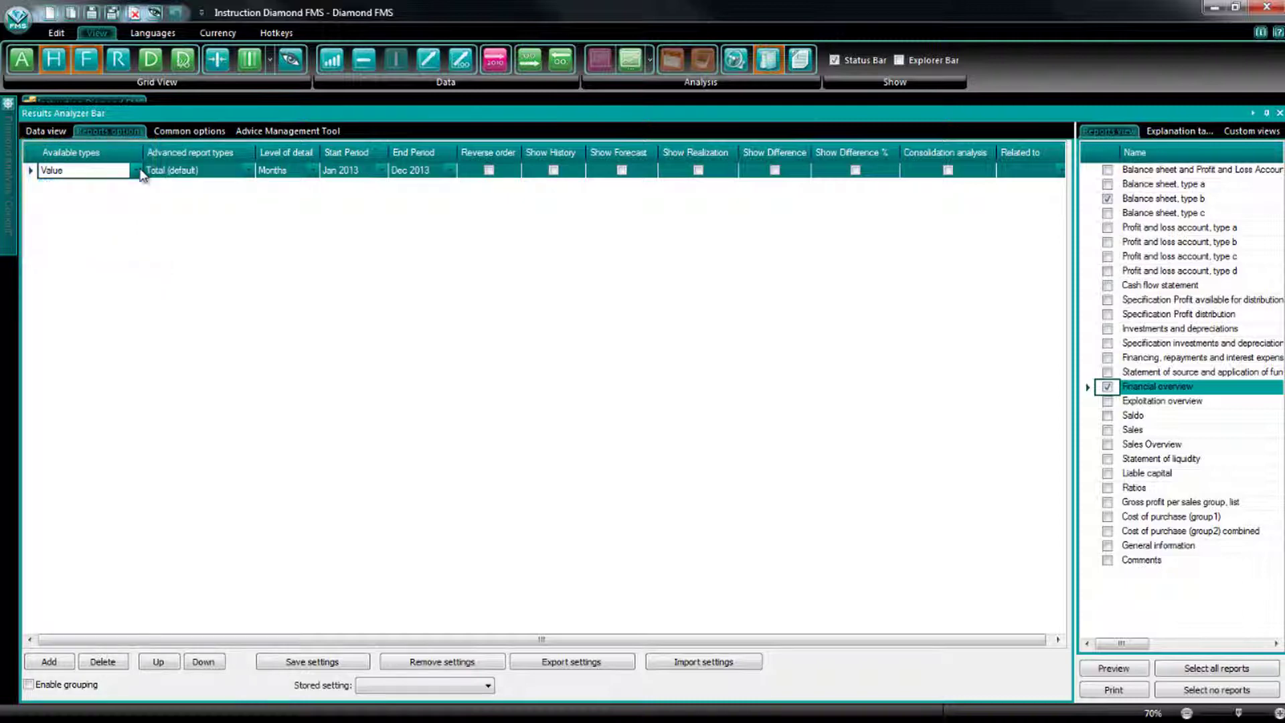
left_click(252, 171)
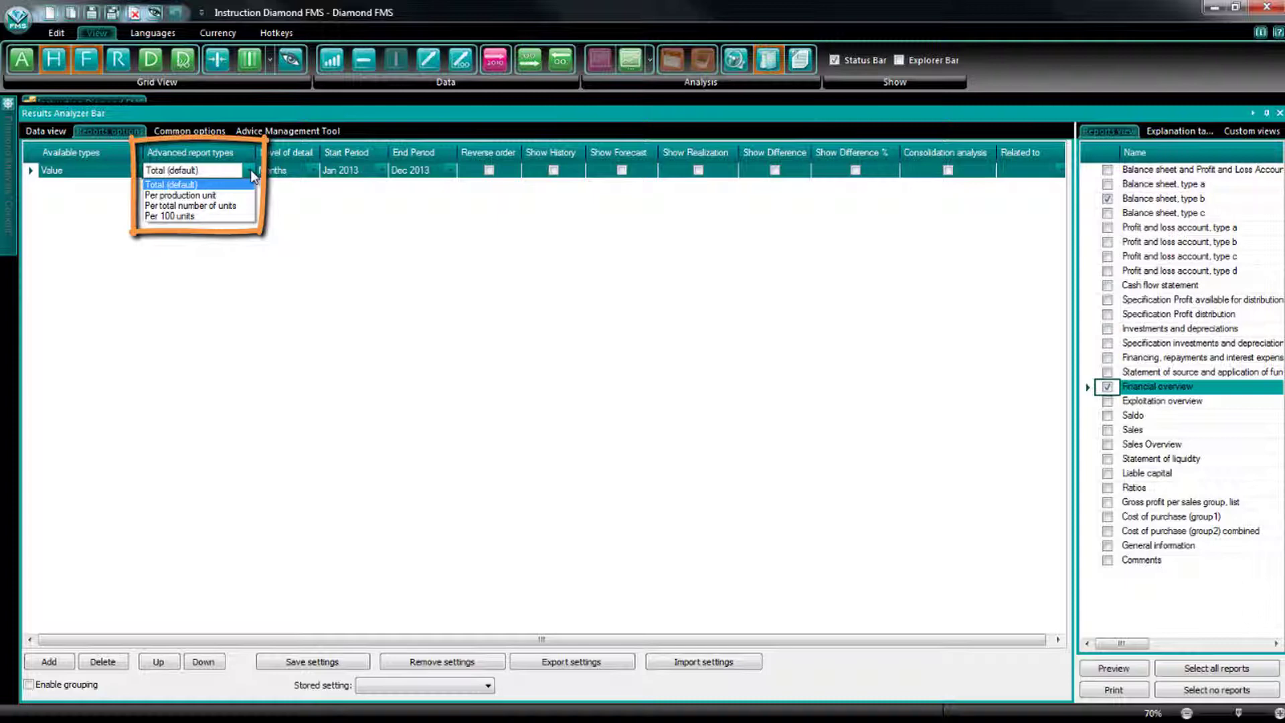
left_click(252, 172)
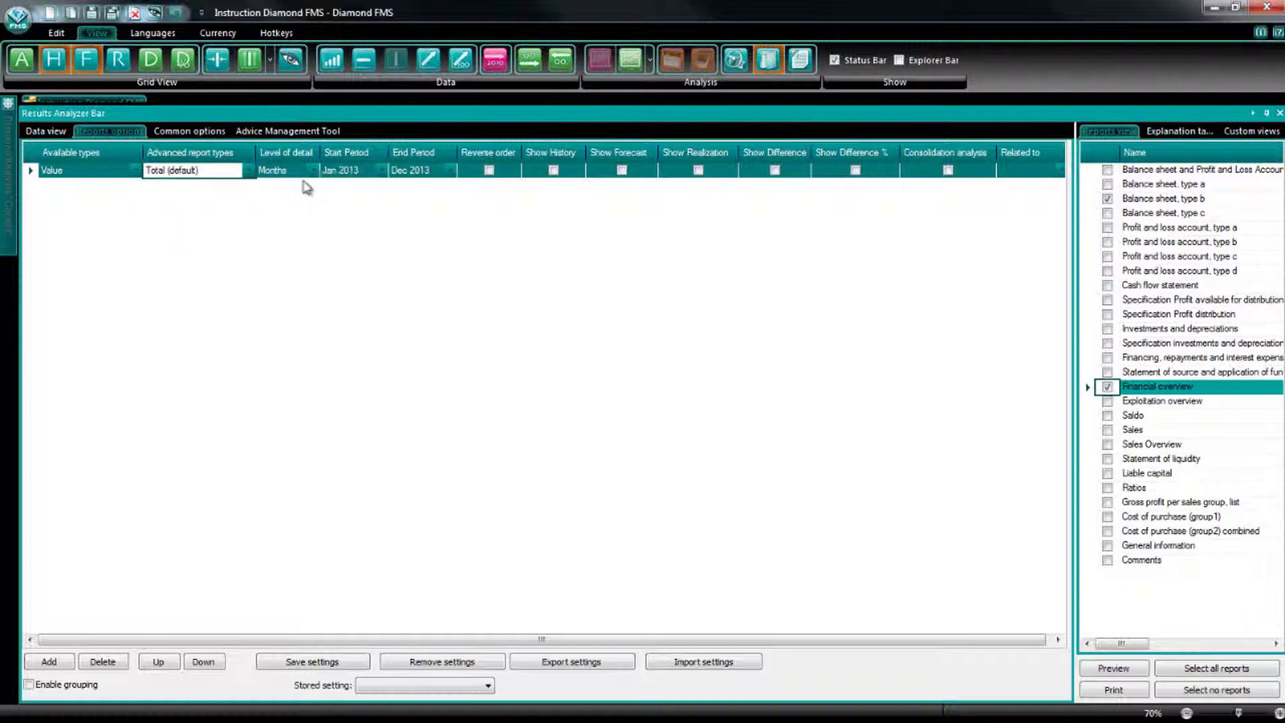
left_click(313, 171)
left_click(315, 172)
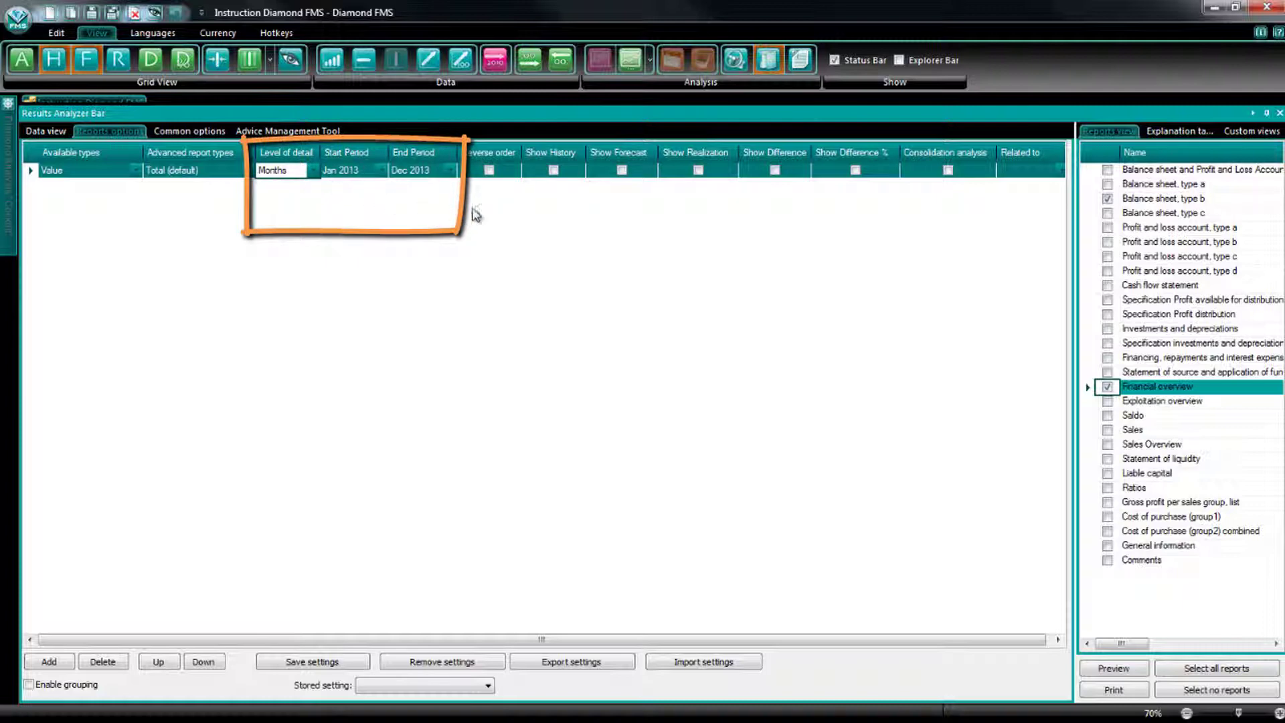
left_click(698, 171)
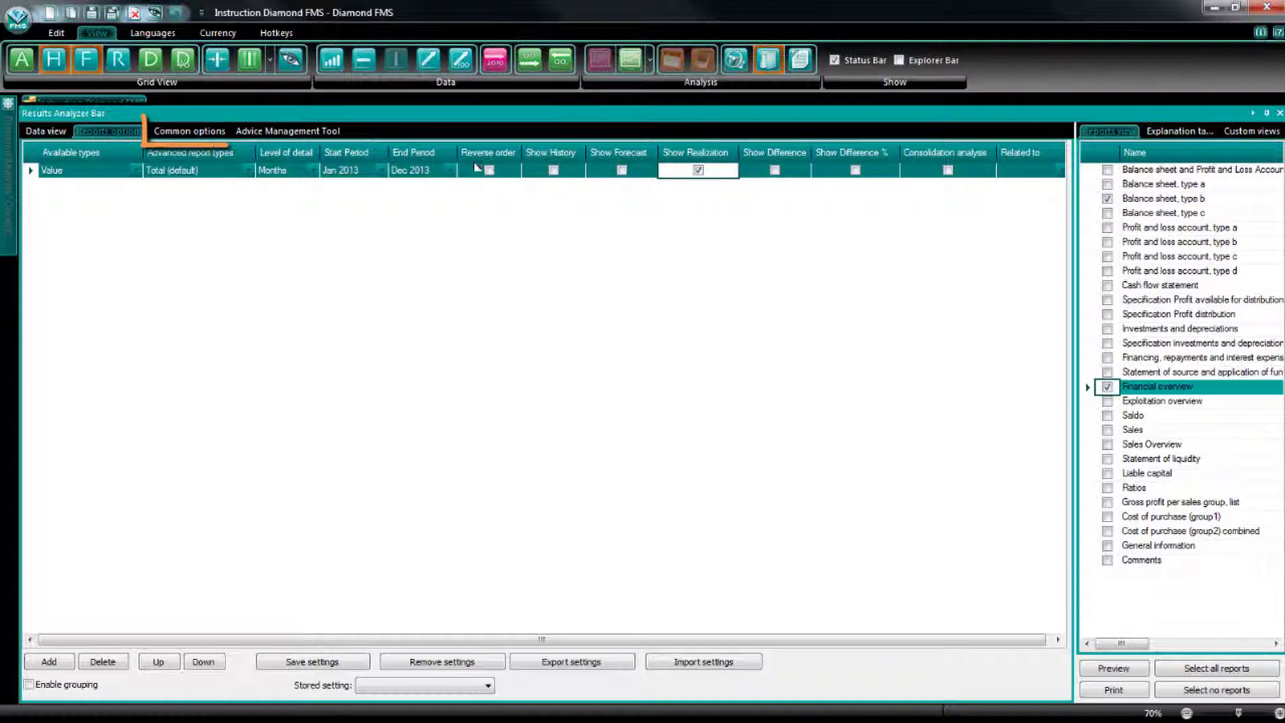
Review the header, footer and font settings in the common options, and set the print orientation to landscape
left_click(218, 133)
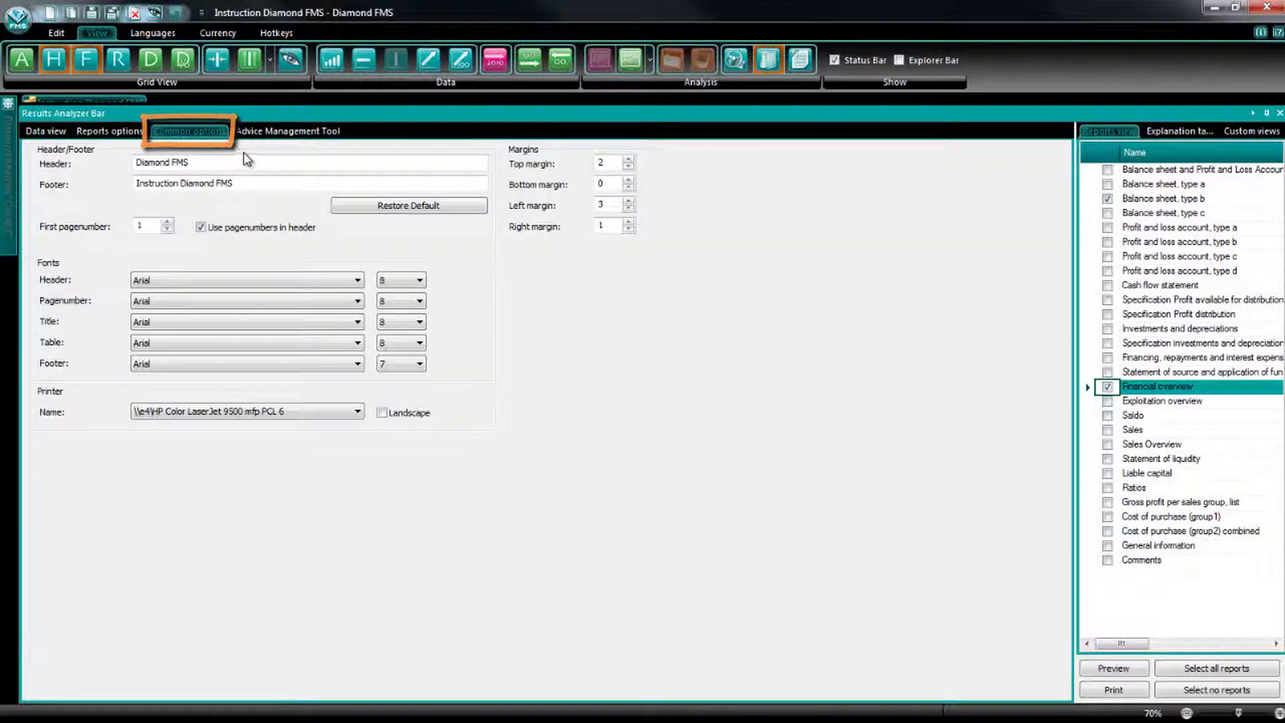
left_click(258, 164)
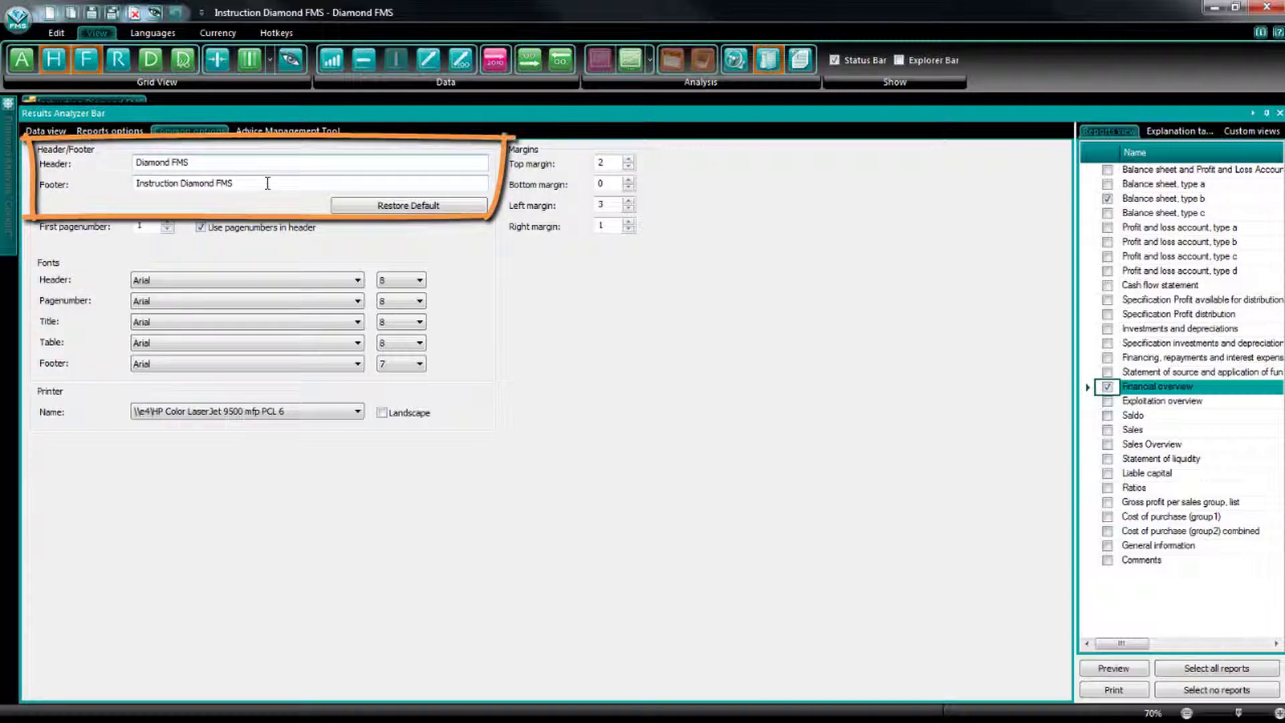
left_click(264, 178)
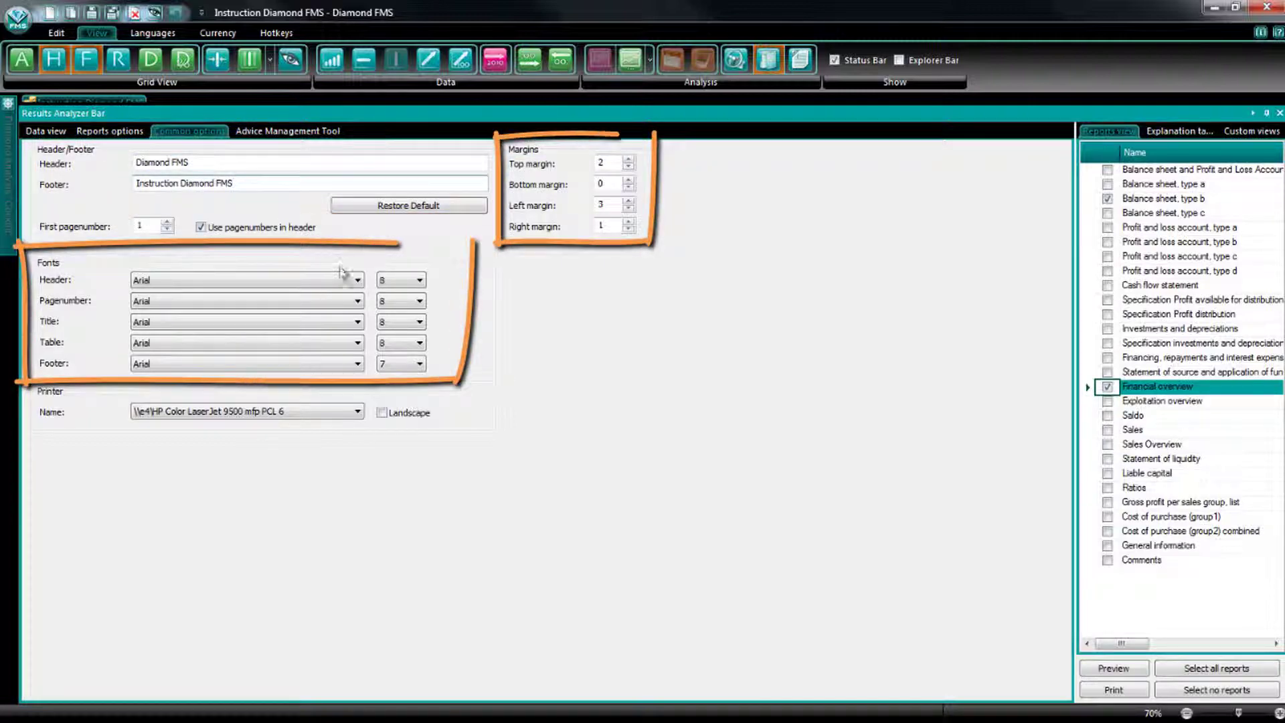
left_click(359, 281)
left_click(359, 283)
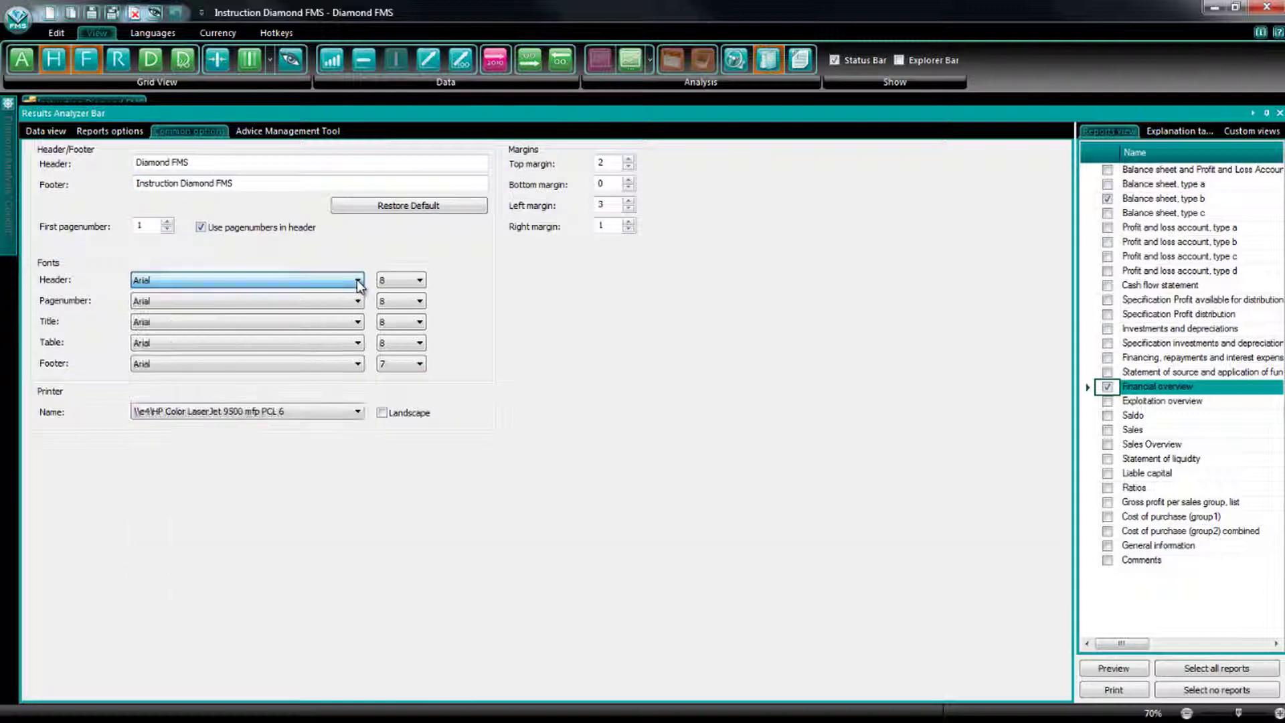
left_click(382, 413)
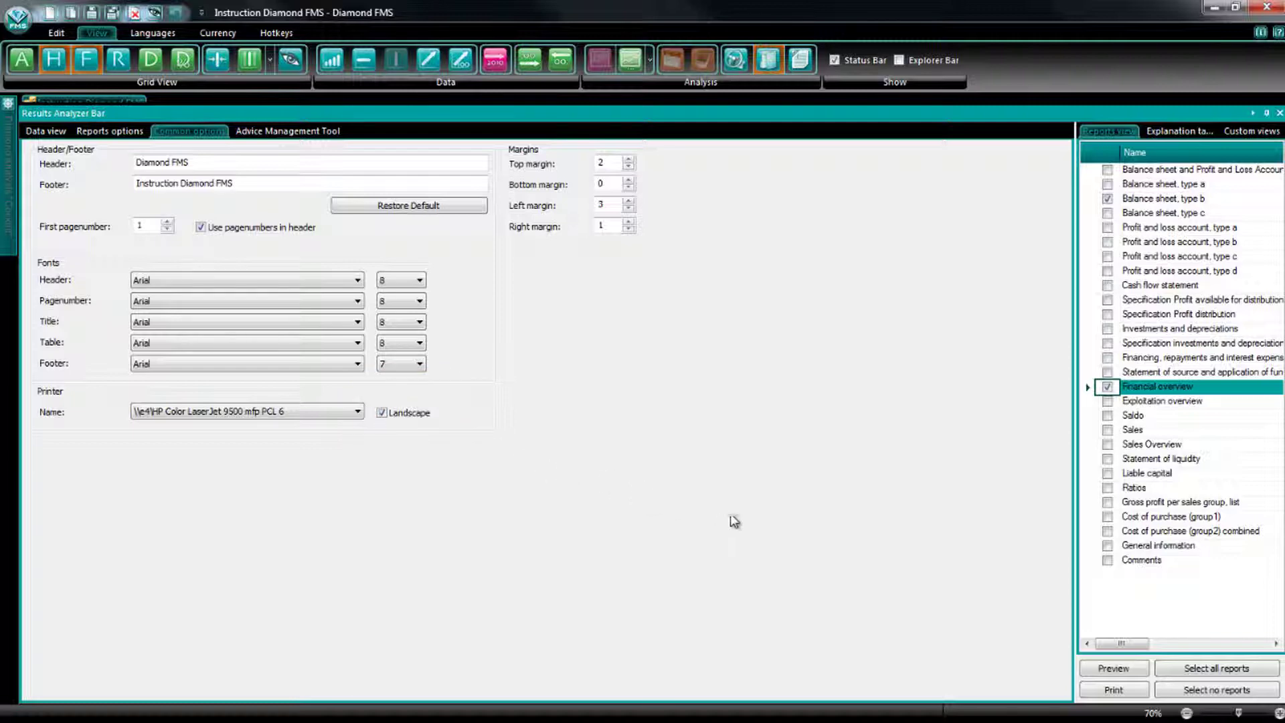
Preview the selected reports and check which export formats are offered
left_click(1089, 670)
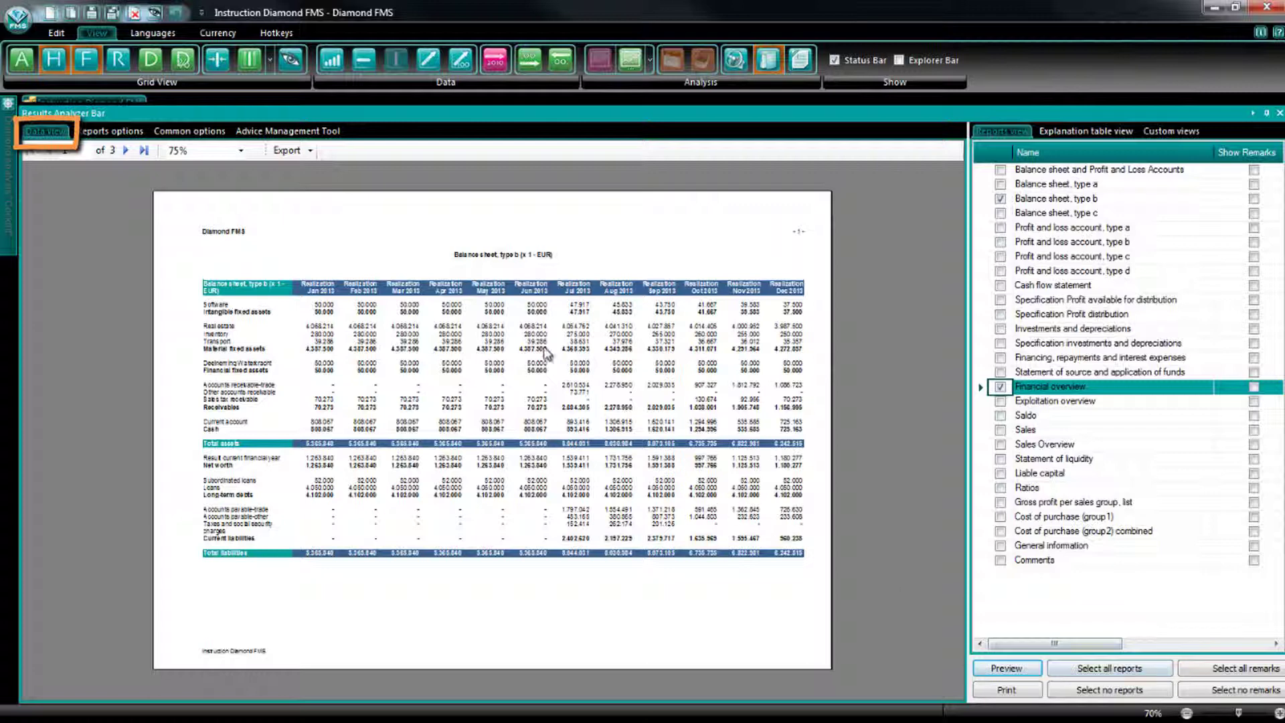
left_click(310, 151)
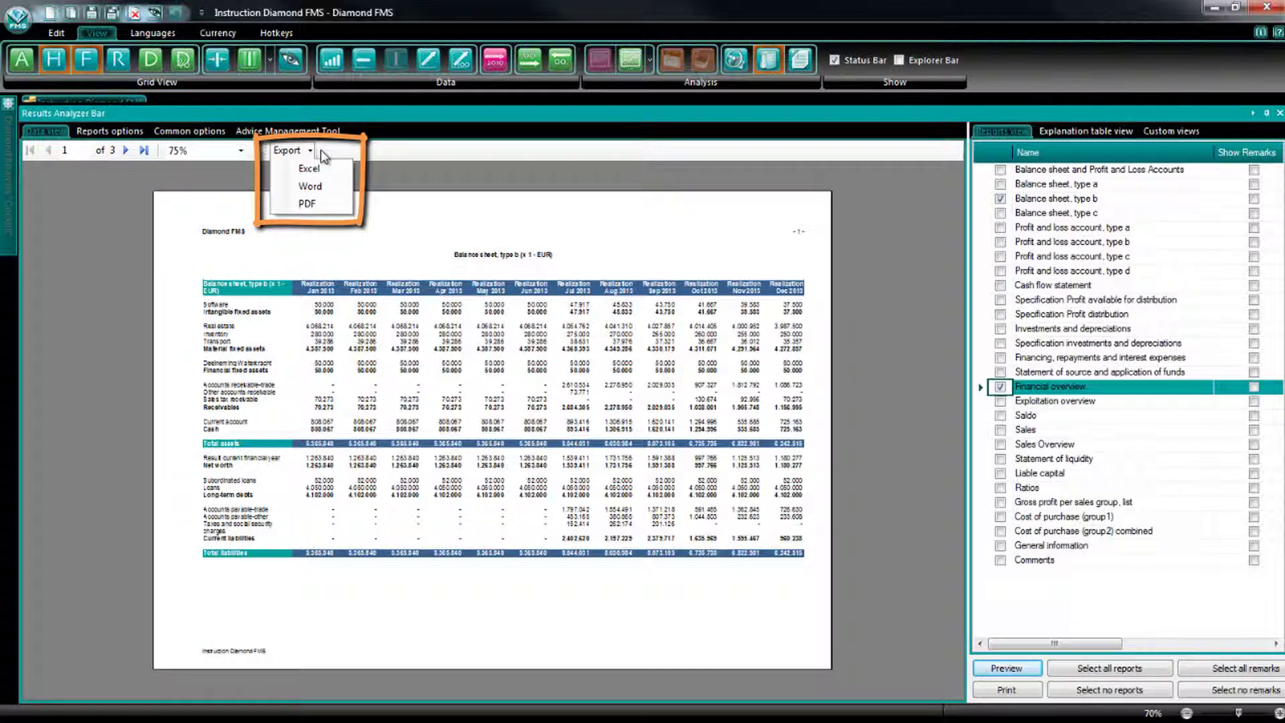
left_click(320, 150)
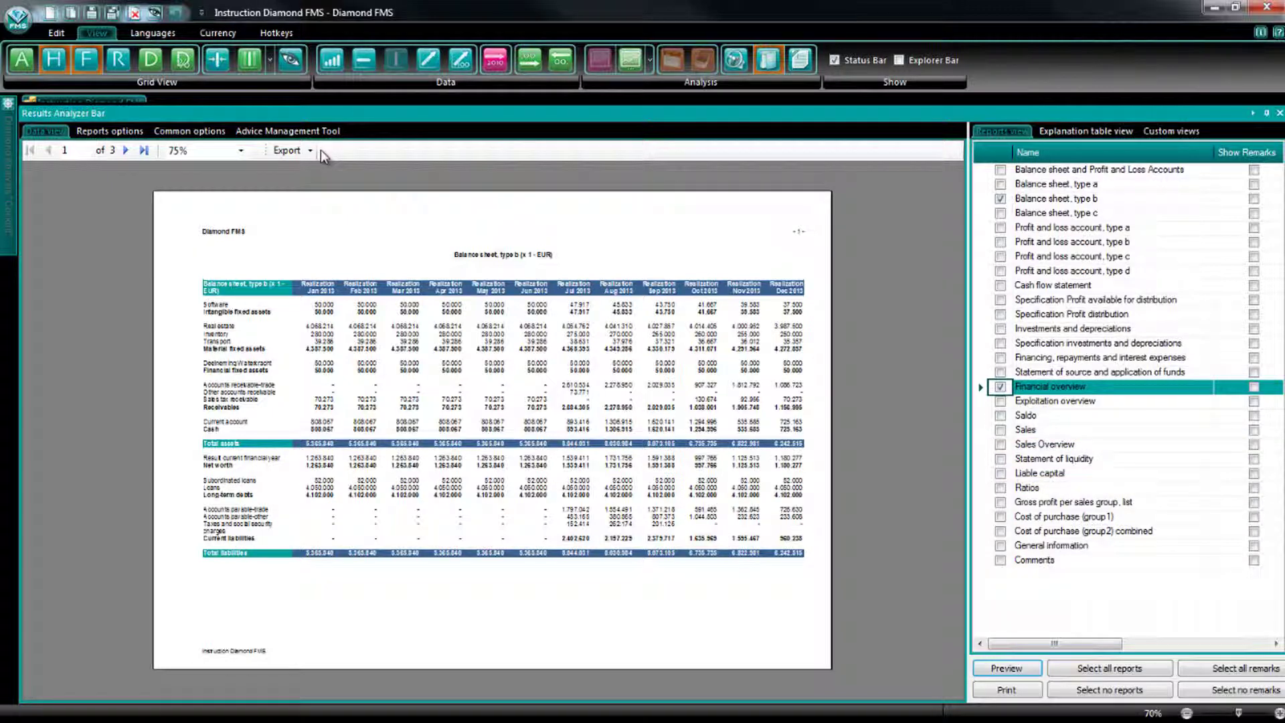
Enable grouping in the reports options and add a second report row
left_click(108, 132)
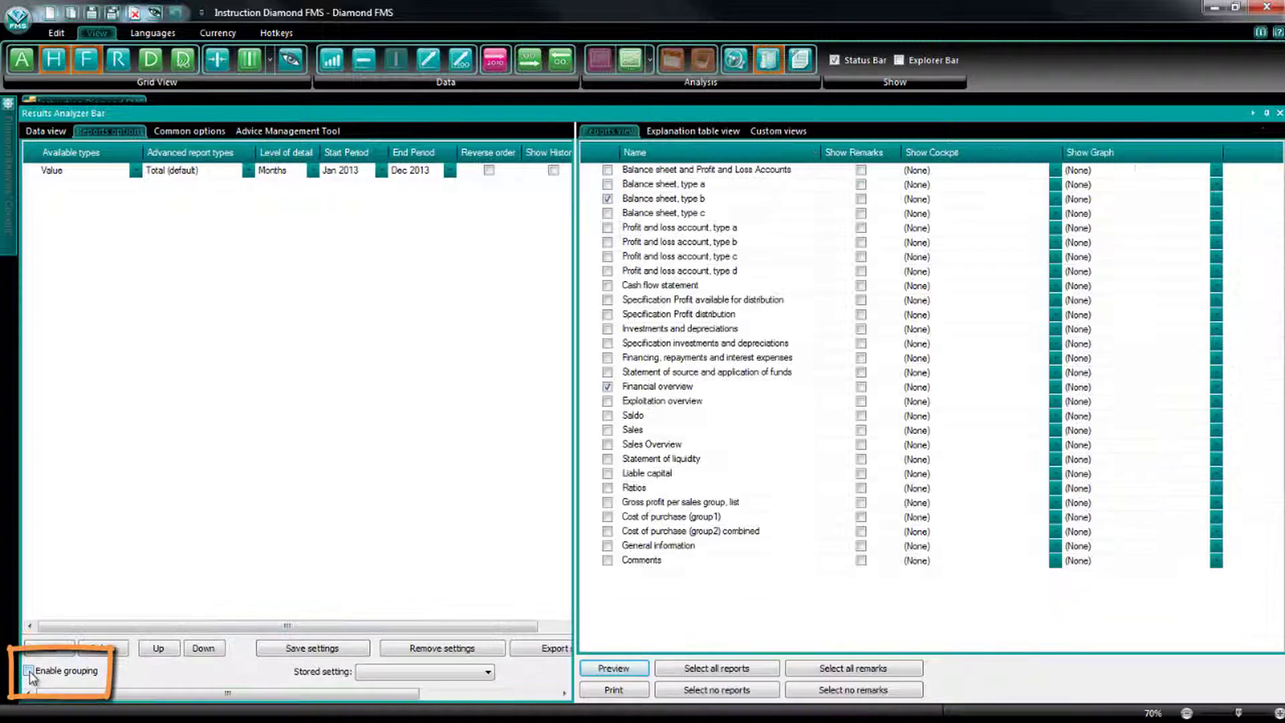
left_click(29, 670)
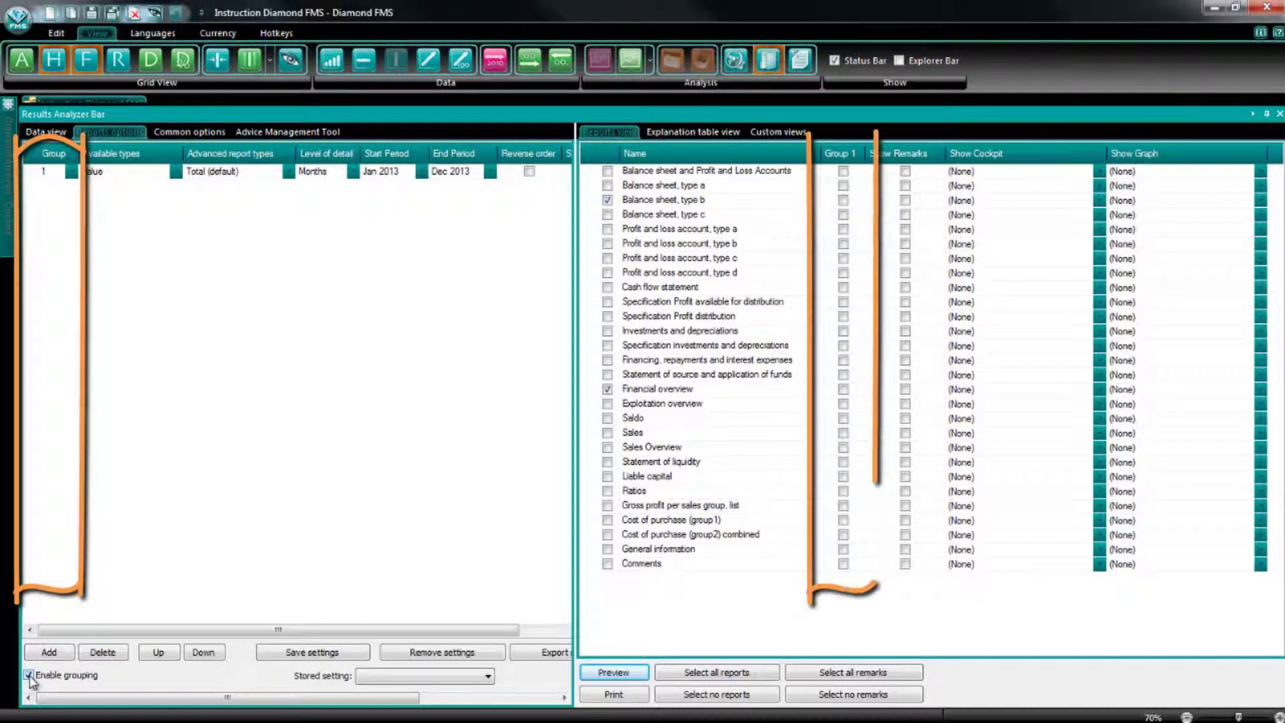
left_click(49, 648)
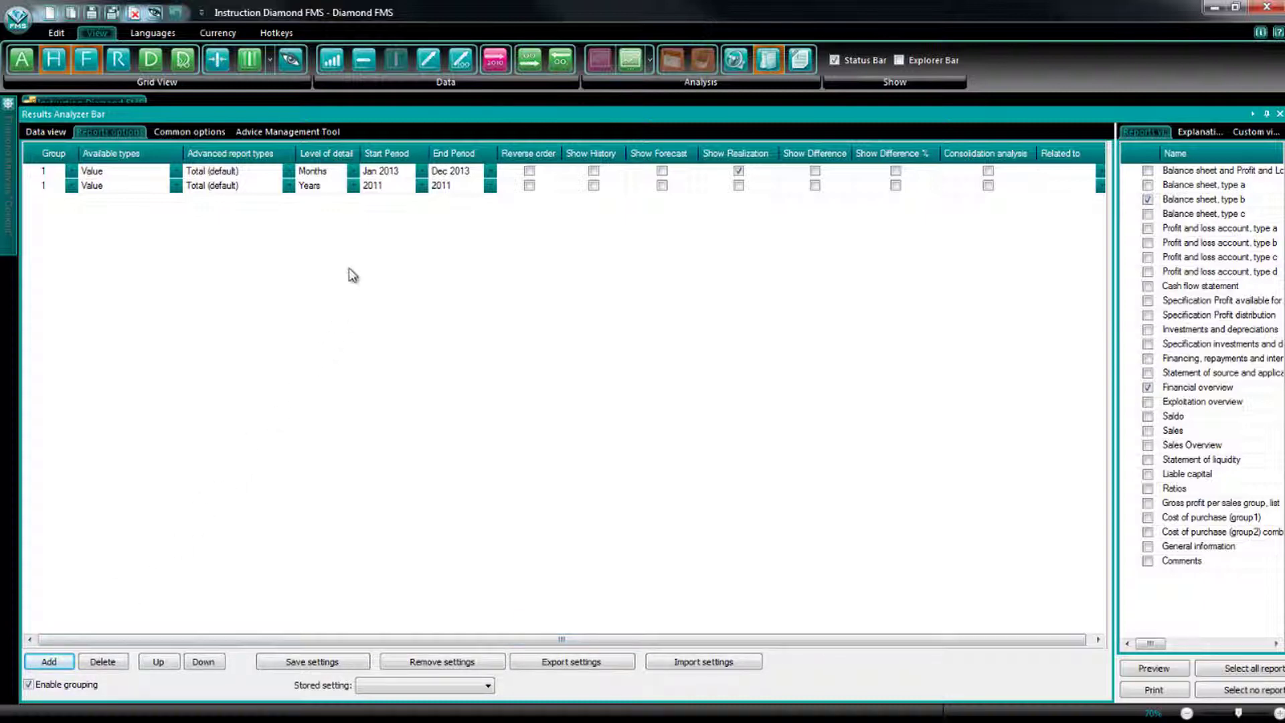
Set the end period of the second, yearly report row to 2016
left_click(394, 191)
left_click(395, 193)
left_click(437, 187)
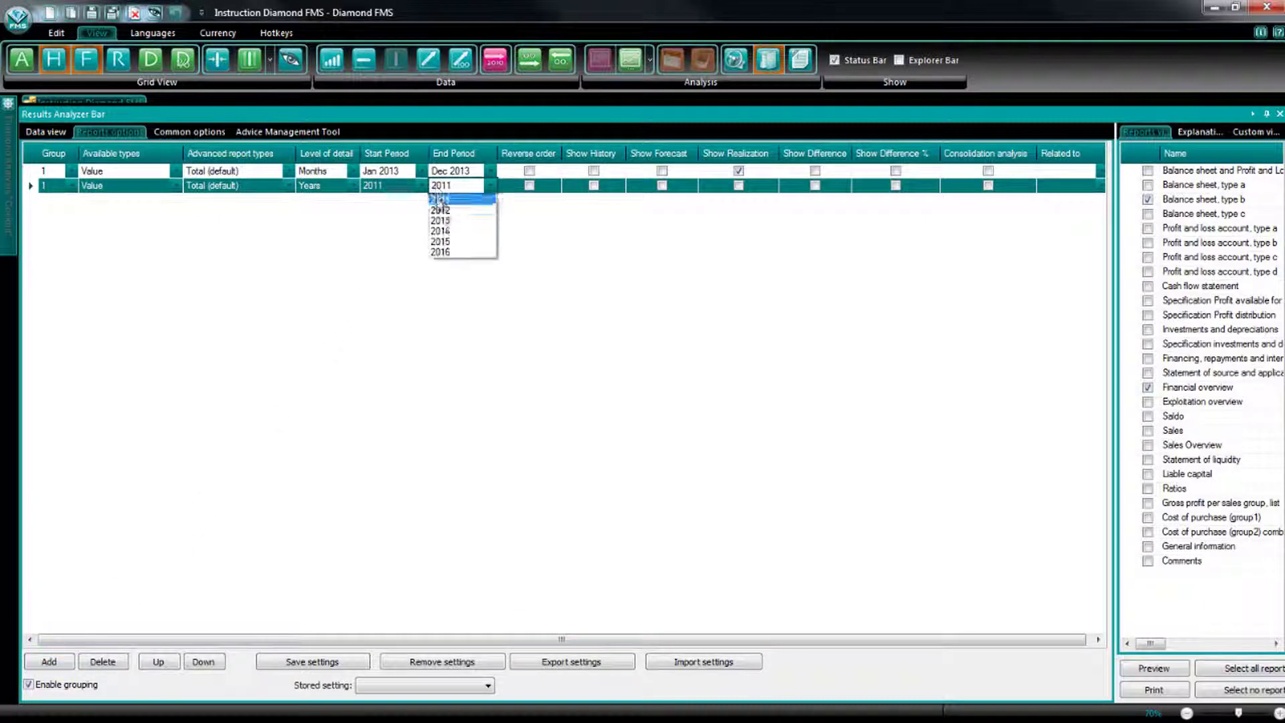
left_click(447, 256)
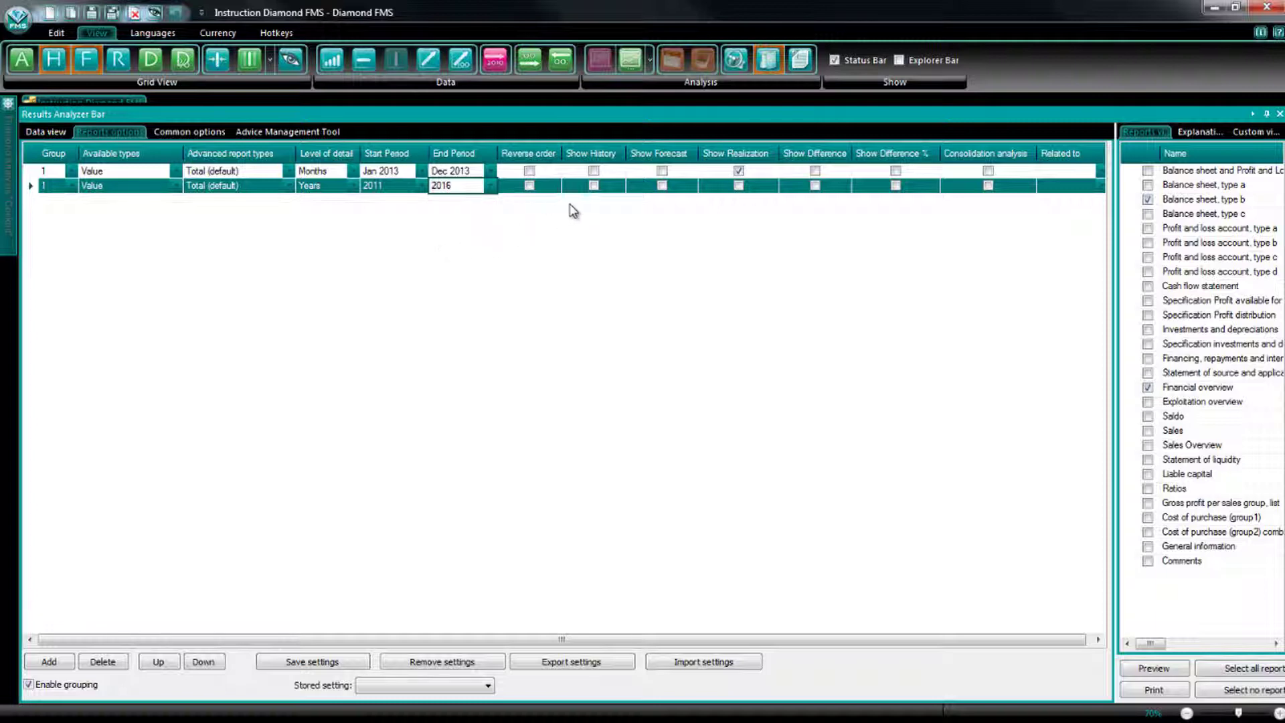
Turn on Show History and Show Realization for the yearly report row and assign it to group 2
left_click(594, 186)
left_click(738, 186)
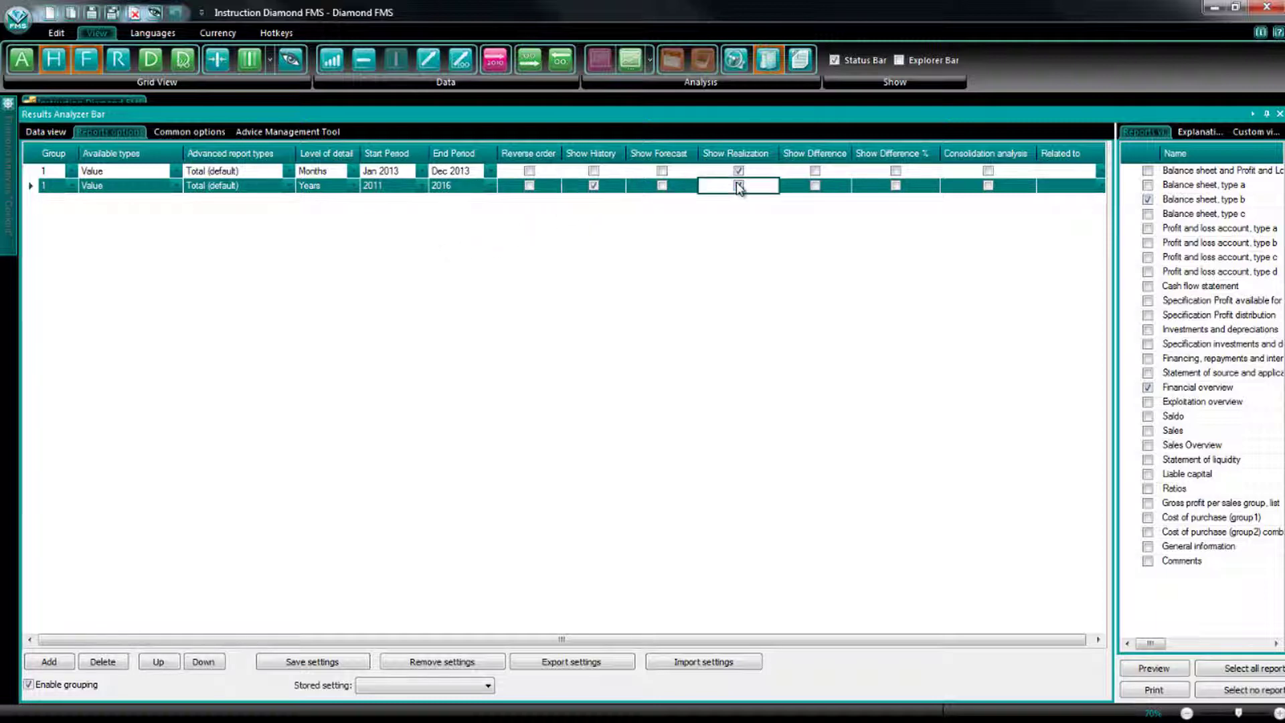
left_click(739, 186)
left_click(74, 190)
left_click(69, 206)
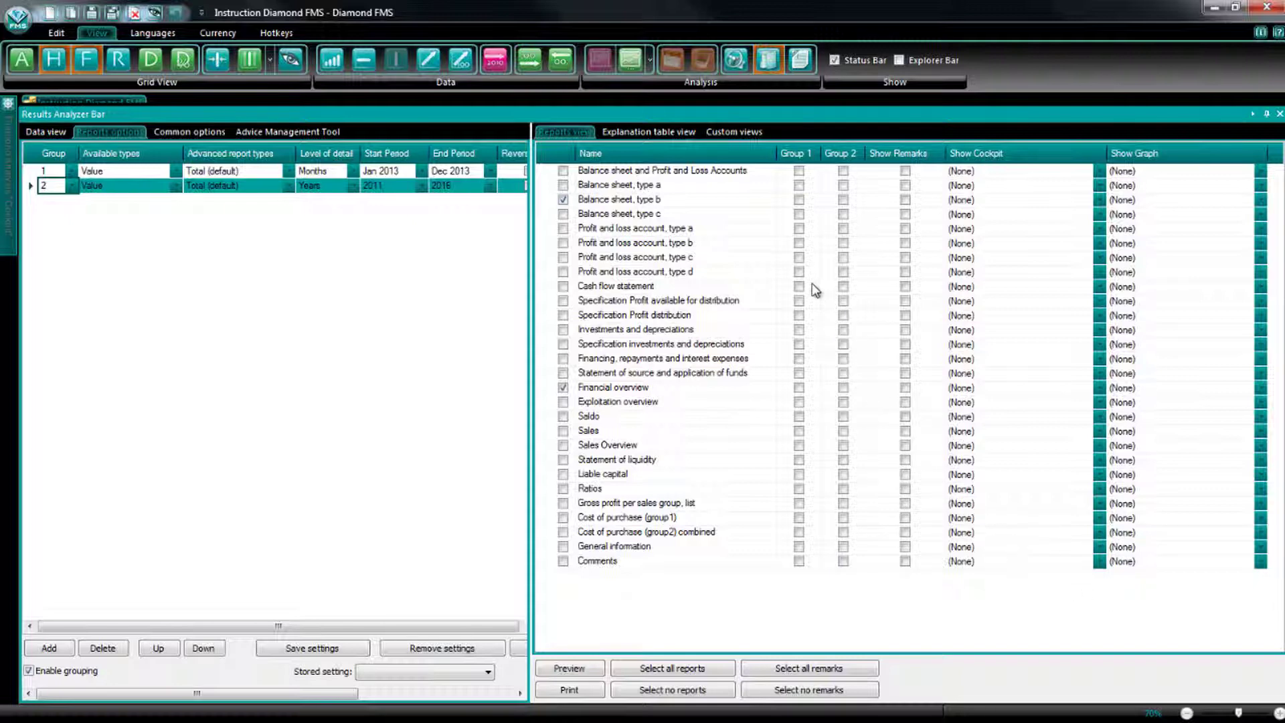
Put Balance sheet, type b and Financial overview in group 1, and select Statement of liquidity for group 2 with the LIQUIDITY DEVELOPMENT cockpit
left_click(800, 201)
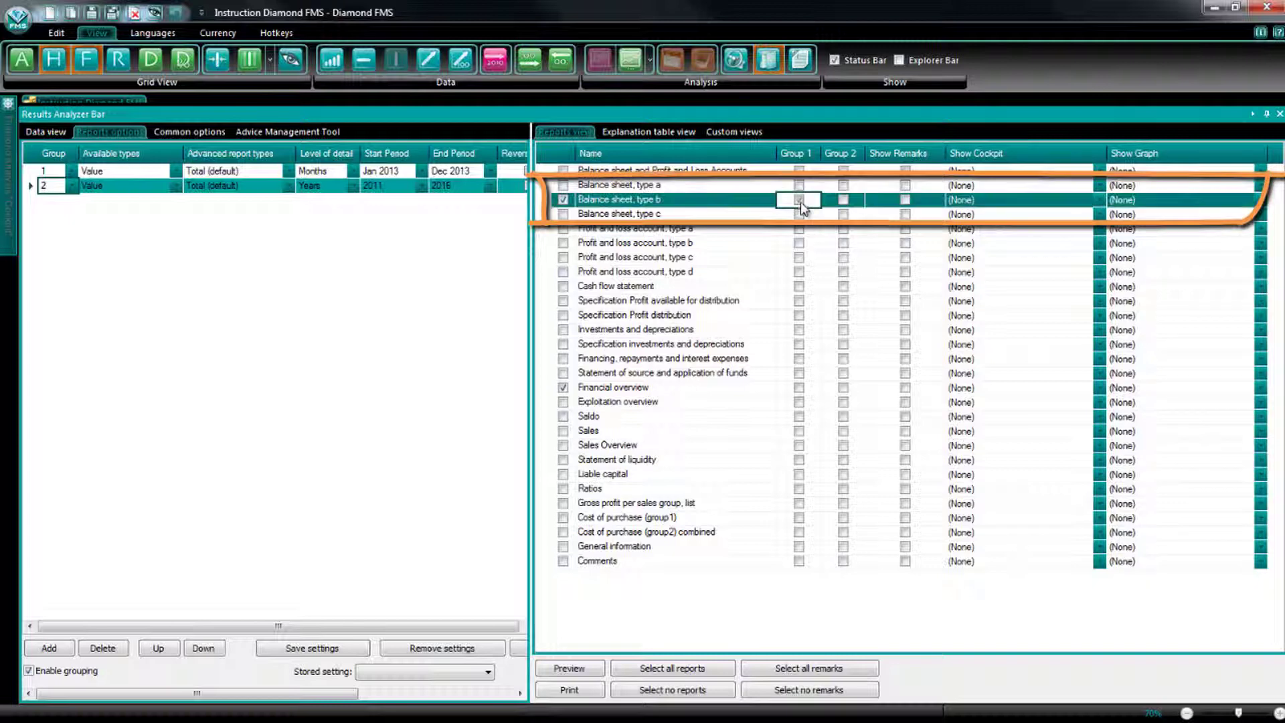
left_click(799, 389)
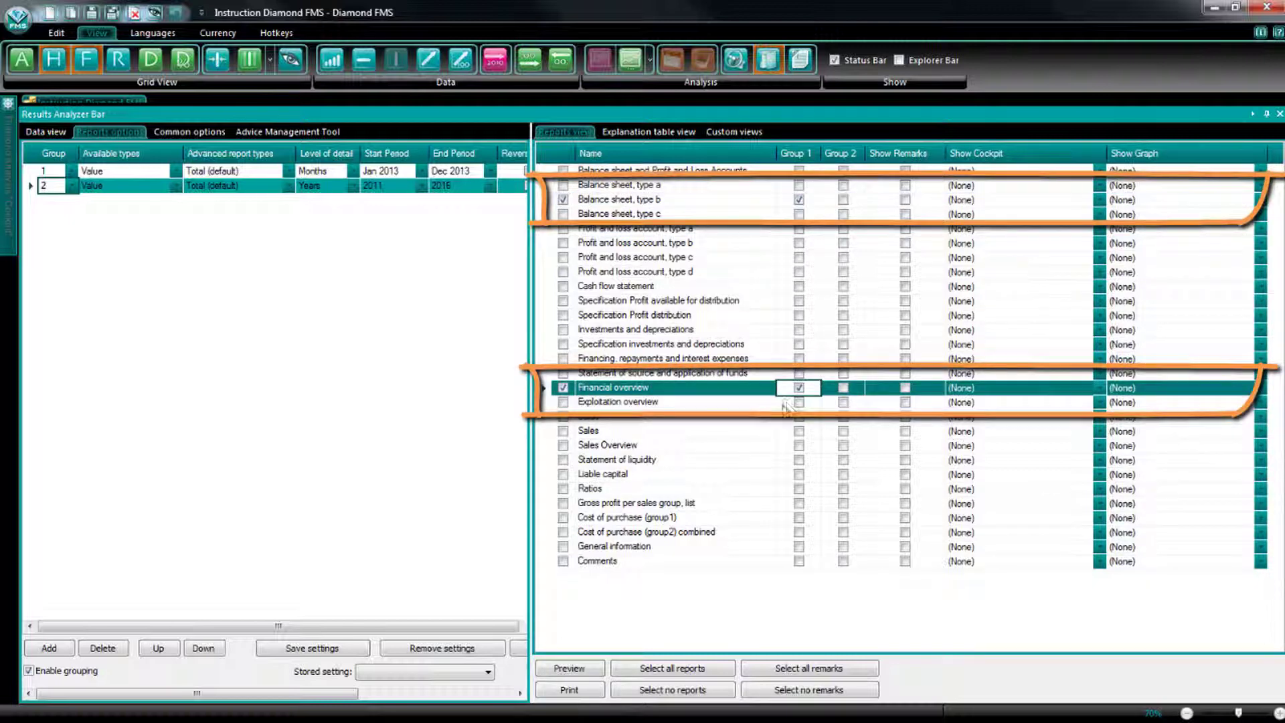
left_click(563, 460)
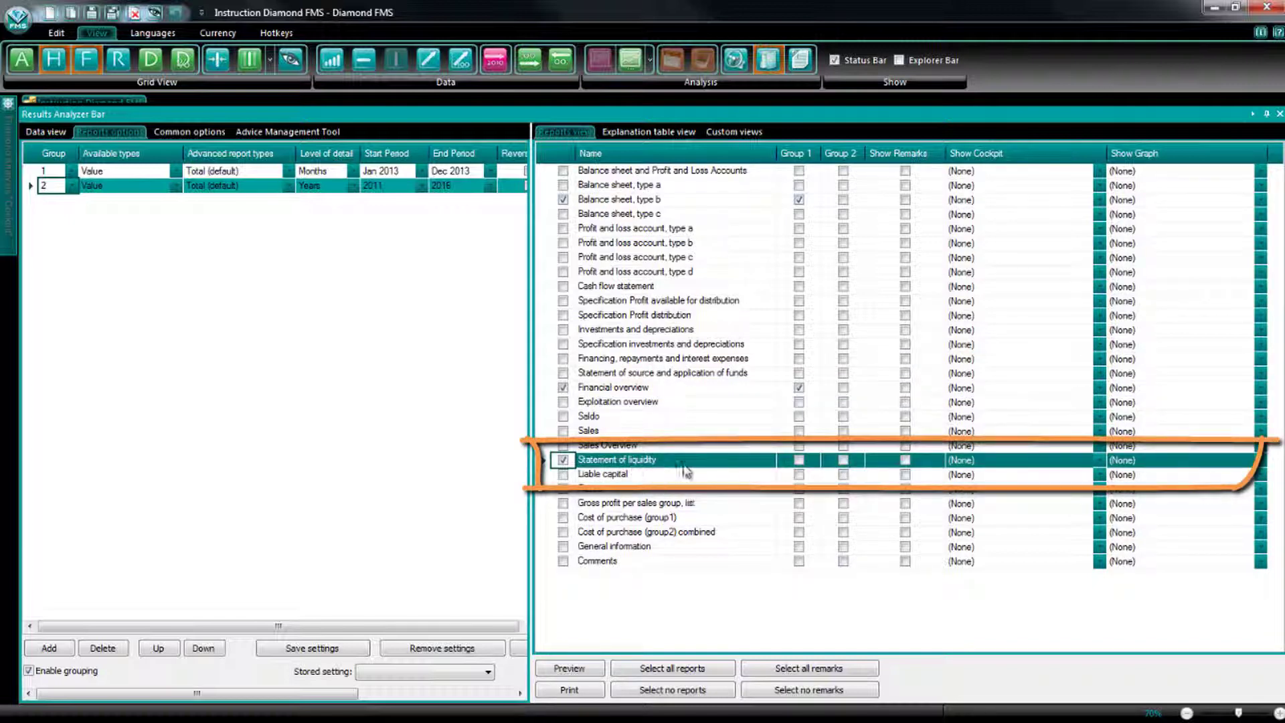
left_click(843, 462)
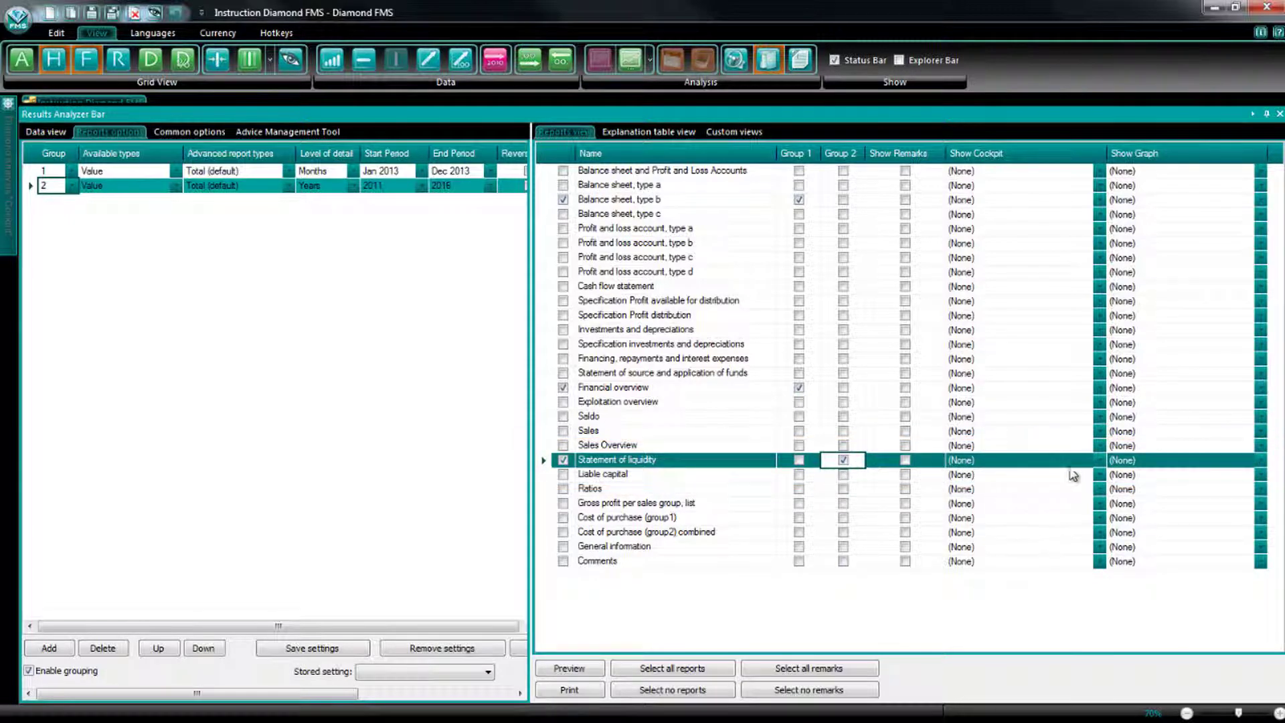
left_click(1099, 461)
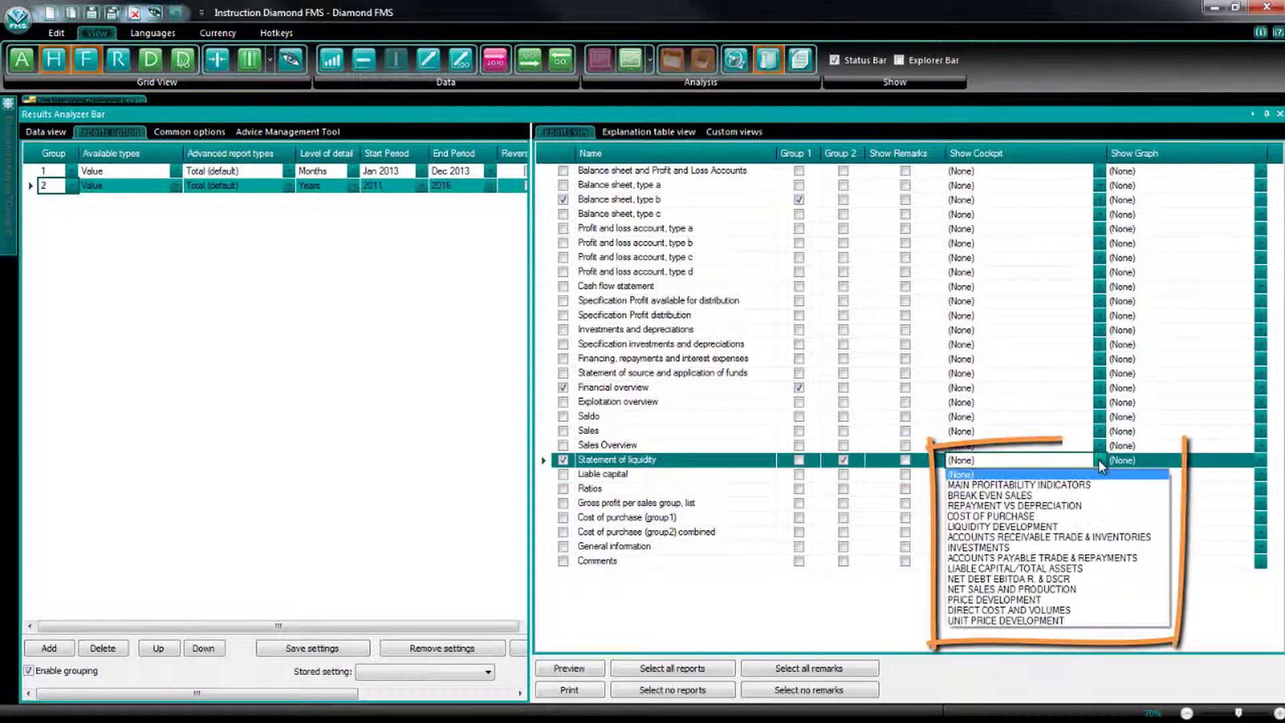
left_click(1074, 528)
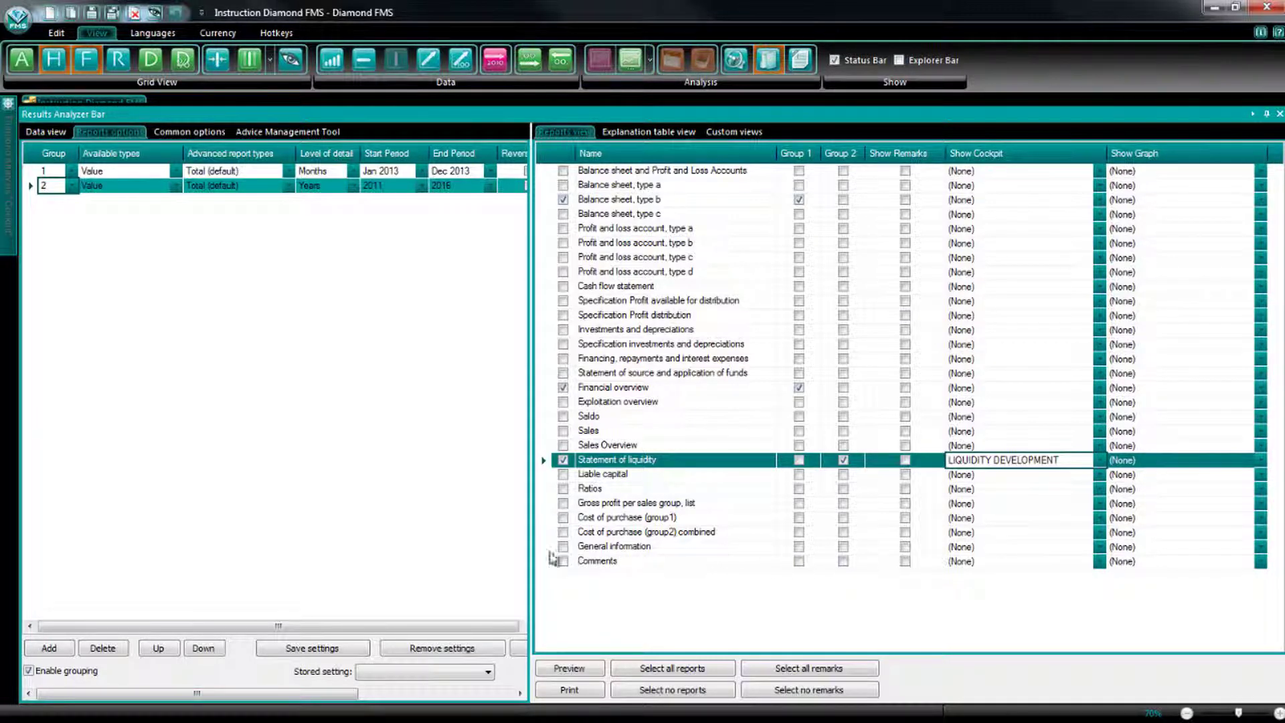
Save the current report settings as "Instruction Diamond" and check the list of stored settings
left_click(347, 649)
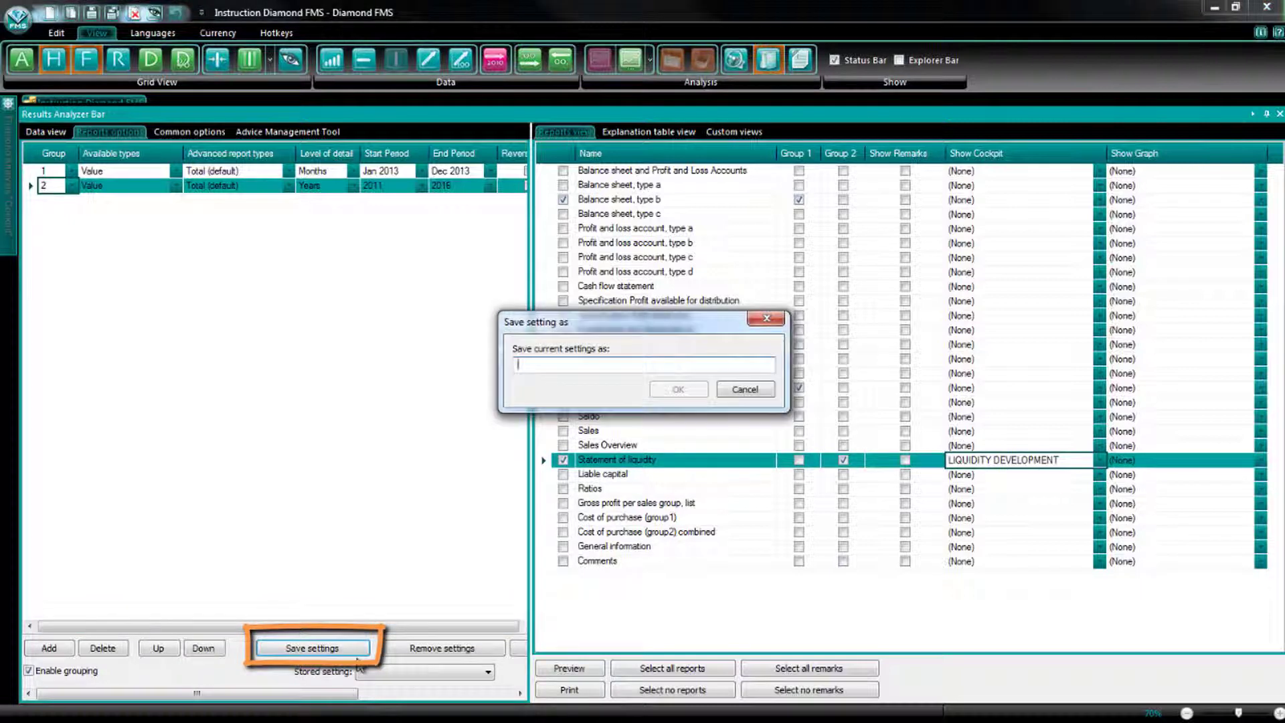
type("Instruction")
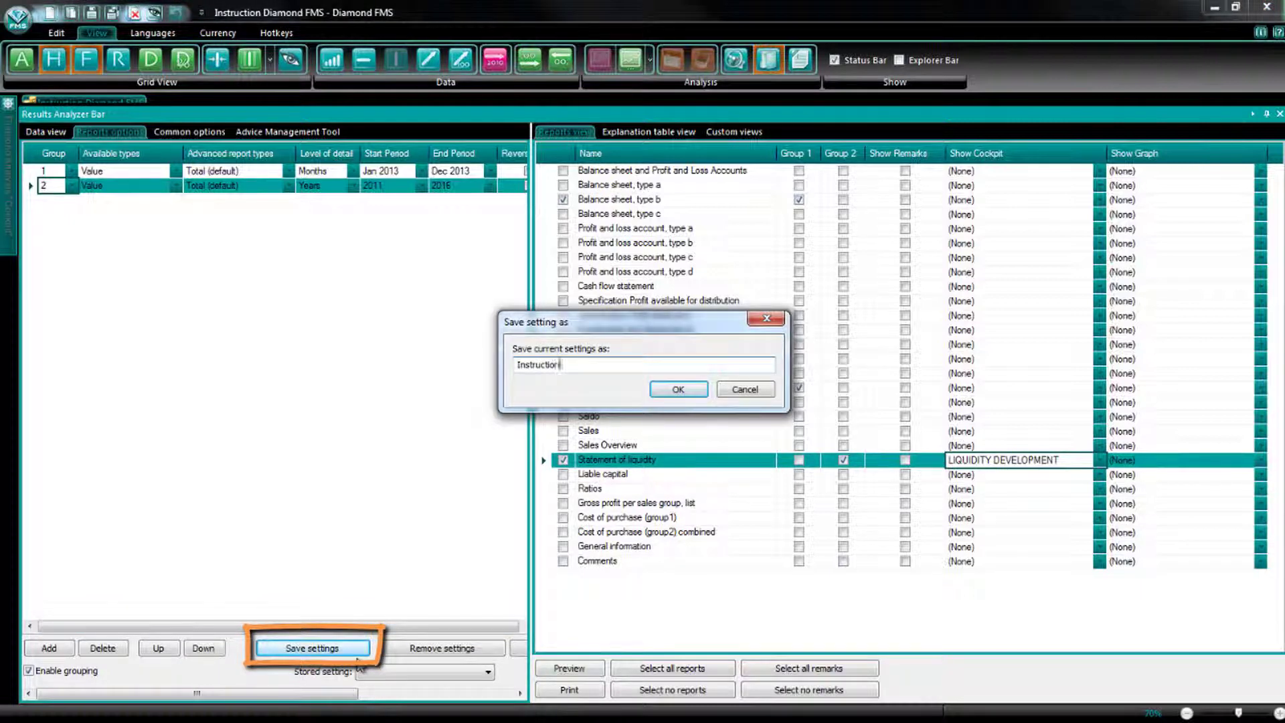
type(" Diamond")
key("Return")
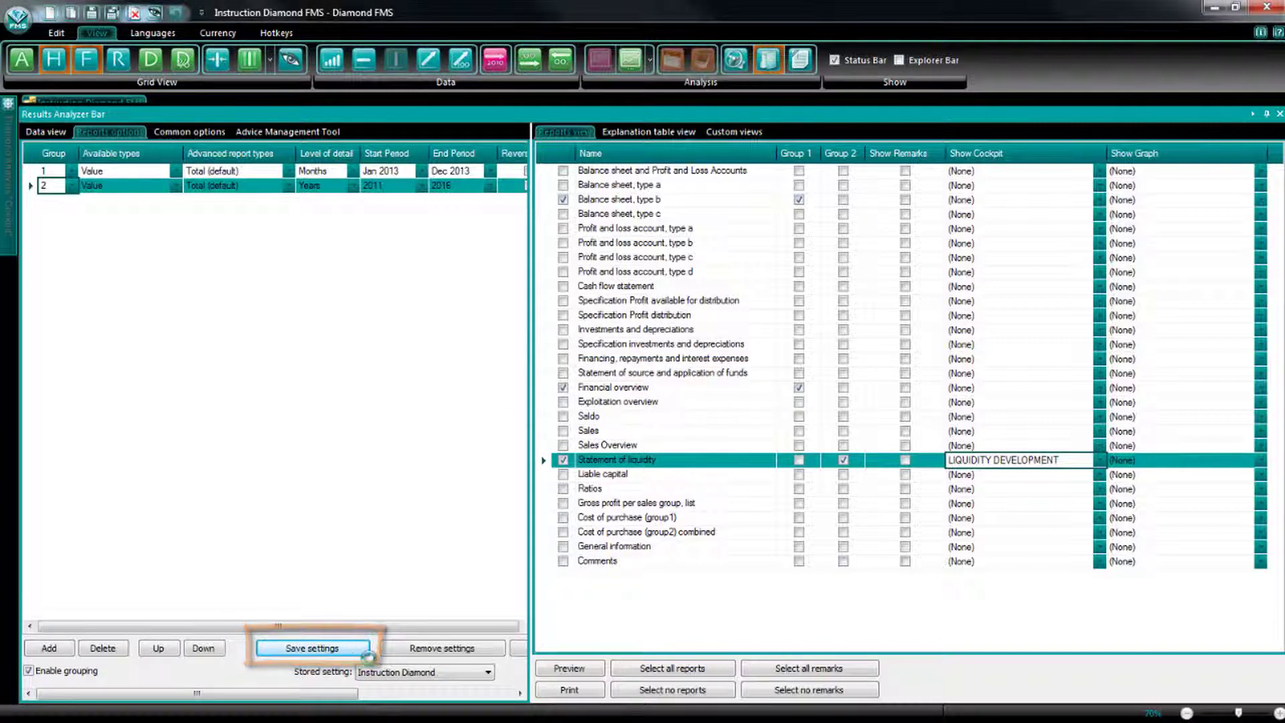
left_click(489, 673)
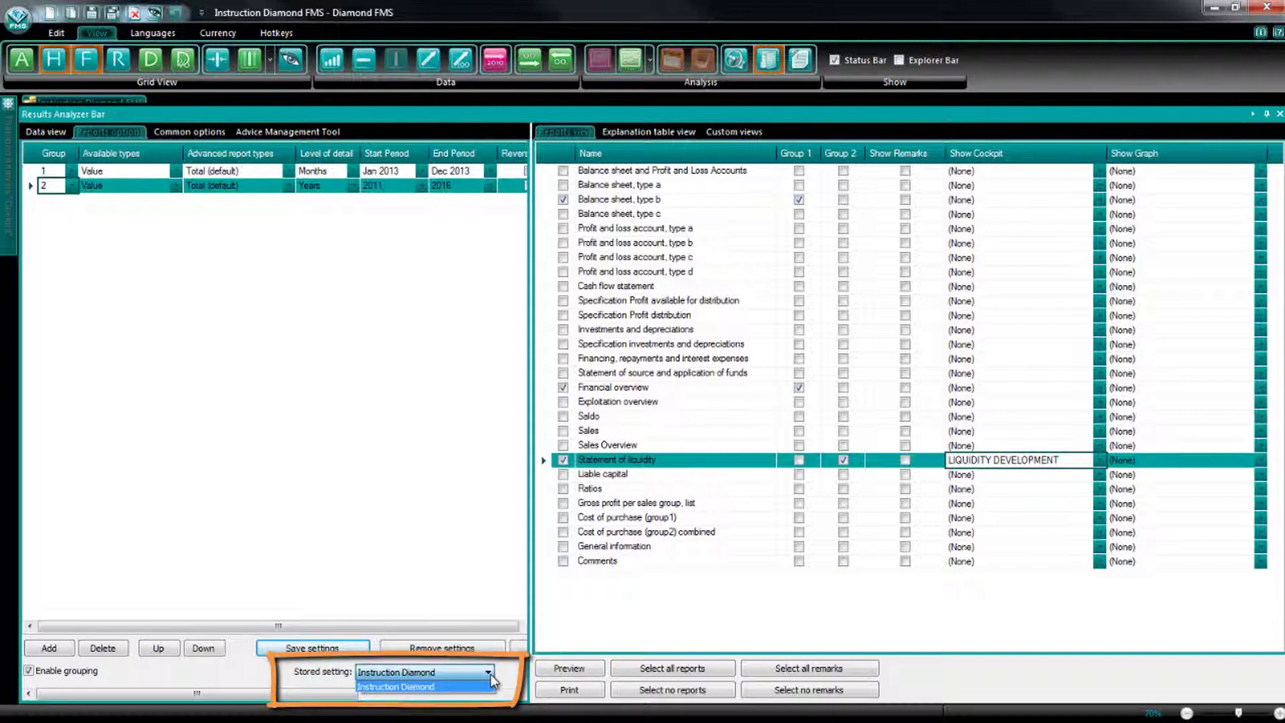
left_click(490, 676)
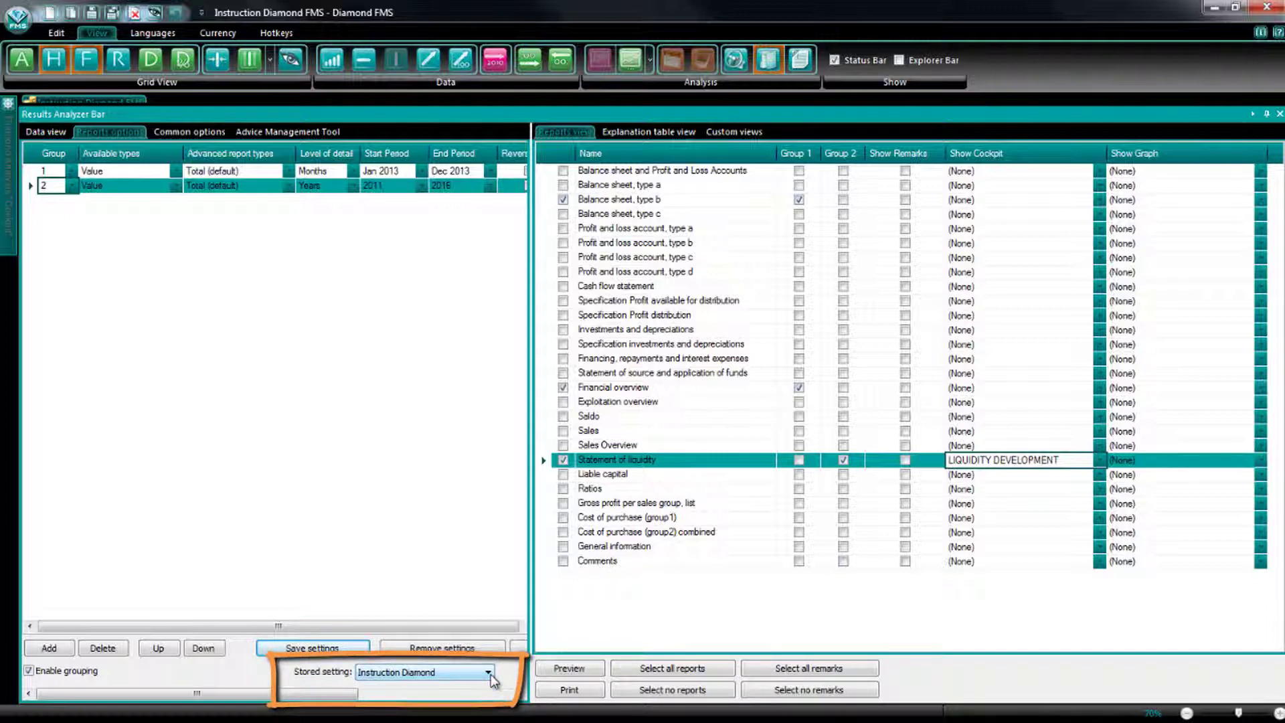
Preview the grouped reports and page through to the last page
left_click(544, 669)
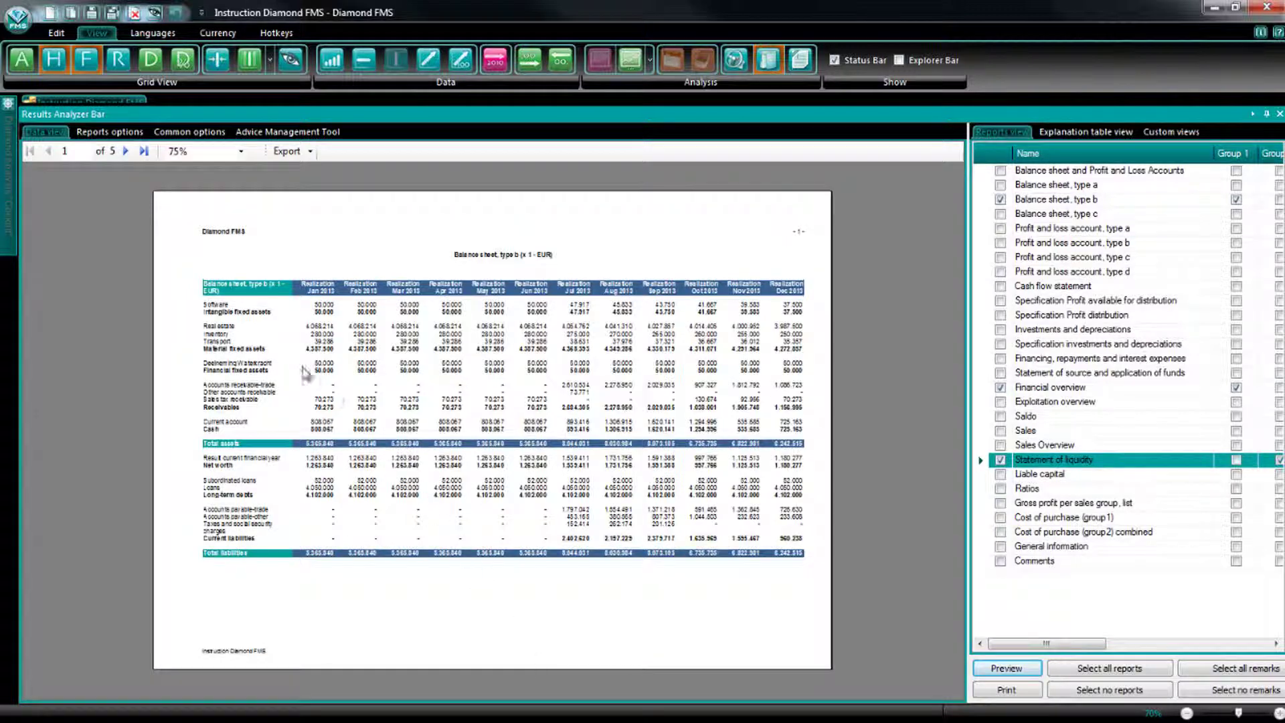
left_click(125, 151)
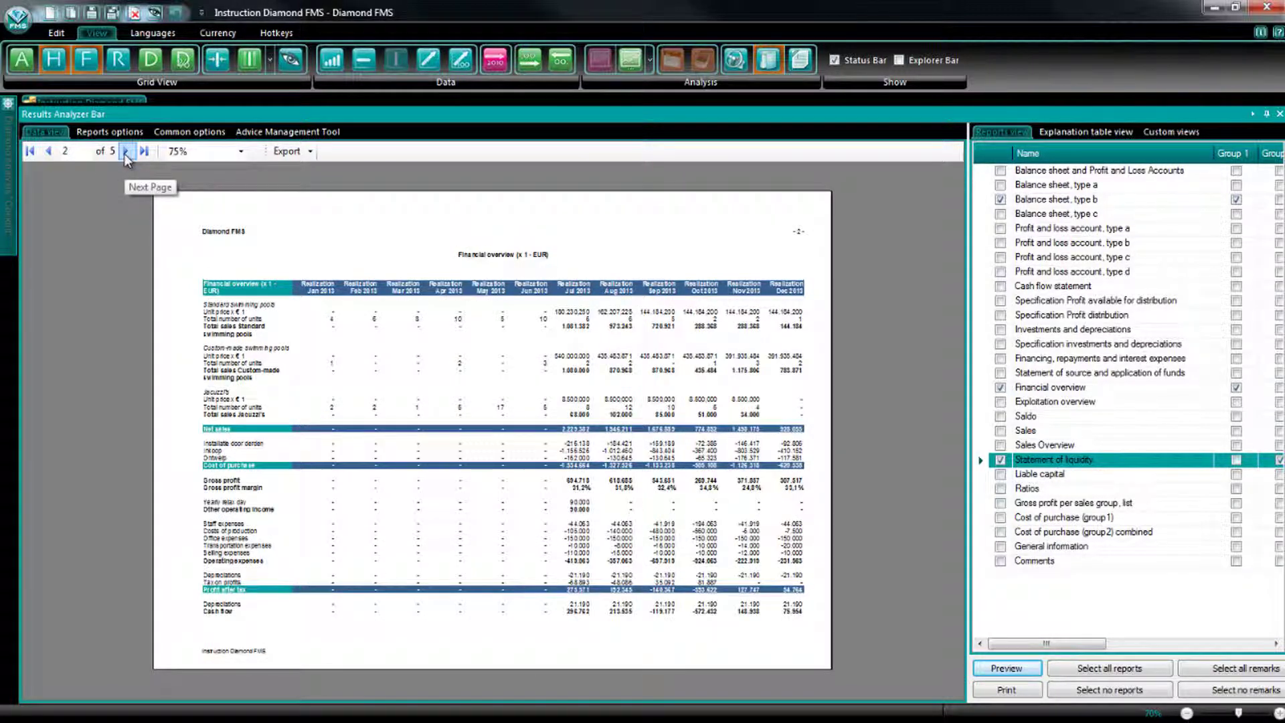
left_click(125, 151)
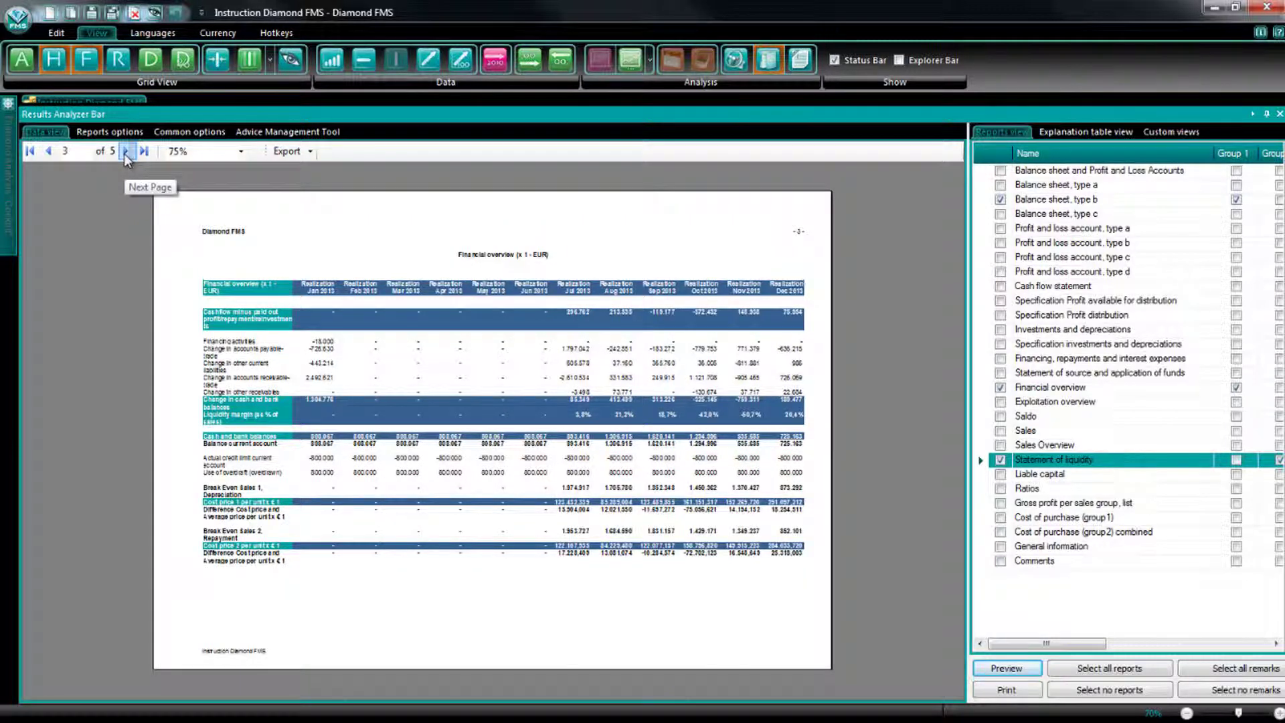
left_click(125, 152)
left_click(125, 152)
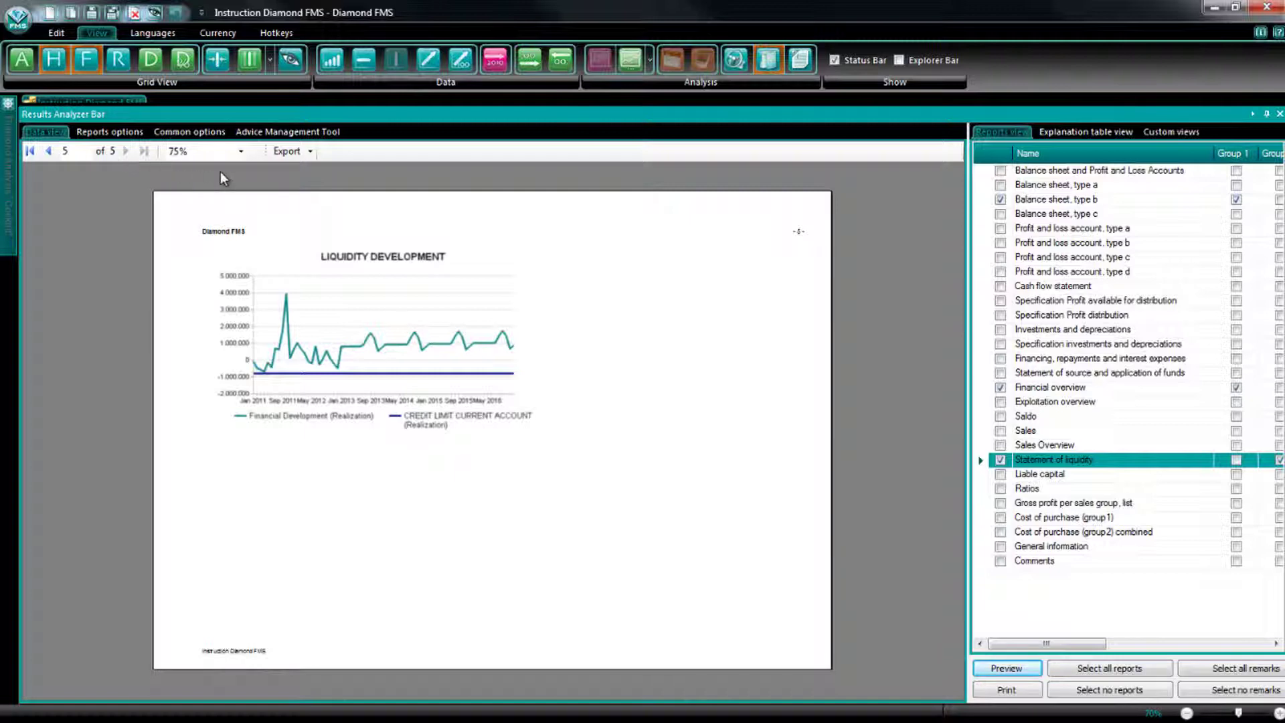
Export the previewed reports to an Excel file named "Instruction Diamond"
left_click(311, 153)
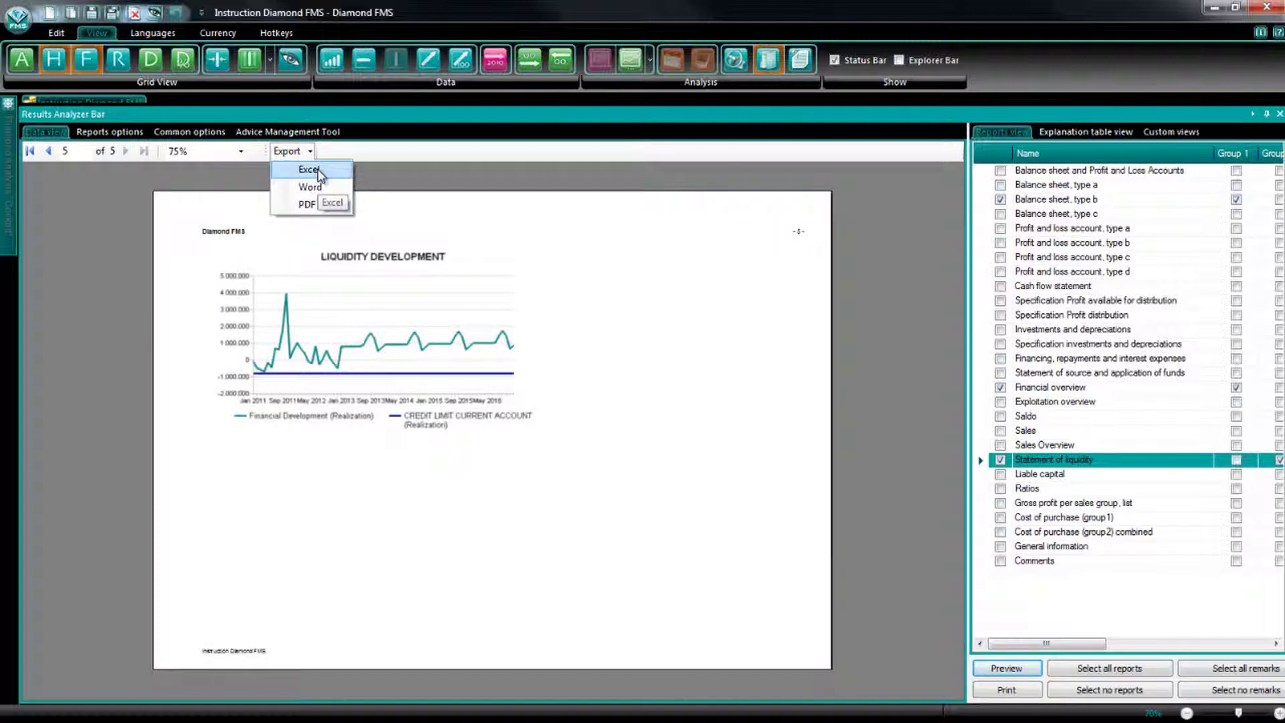
left_click(319, 172)
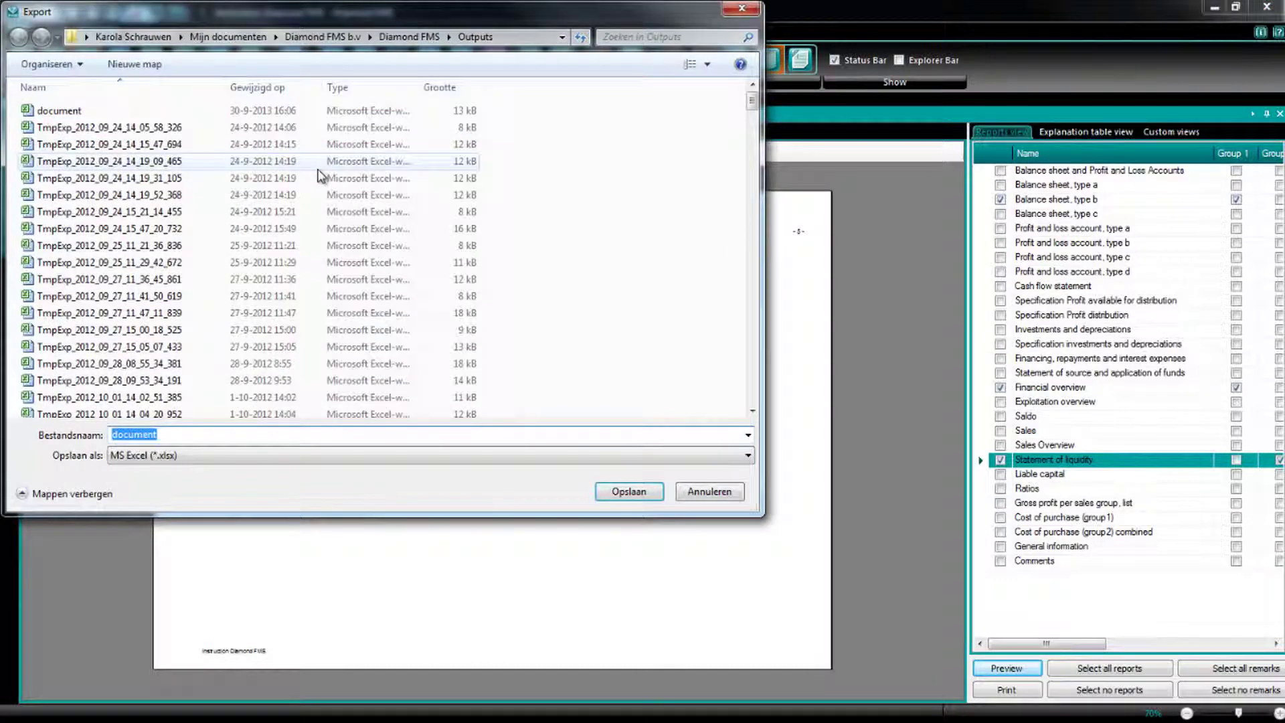
type("Instruction Diamond")
key("Return")
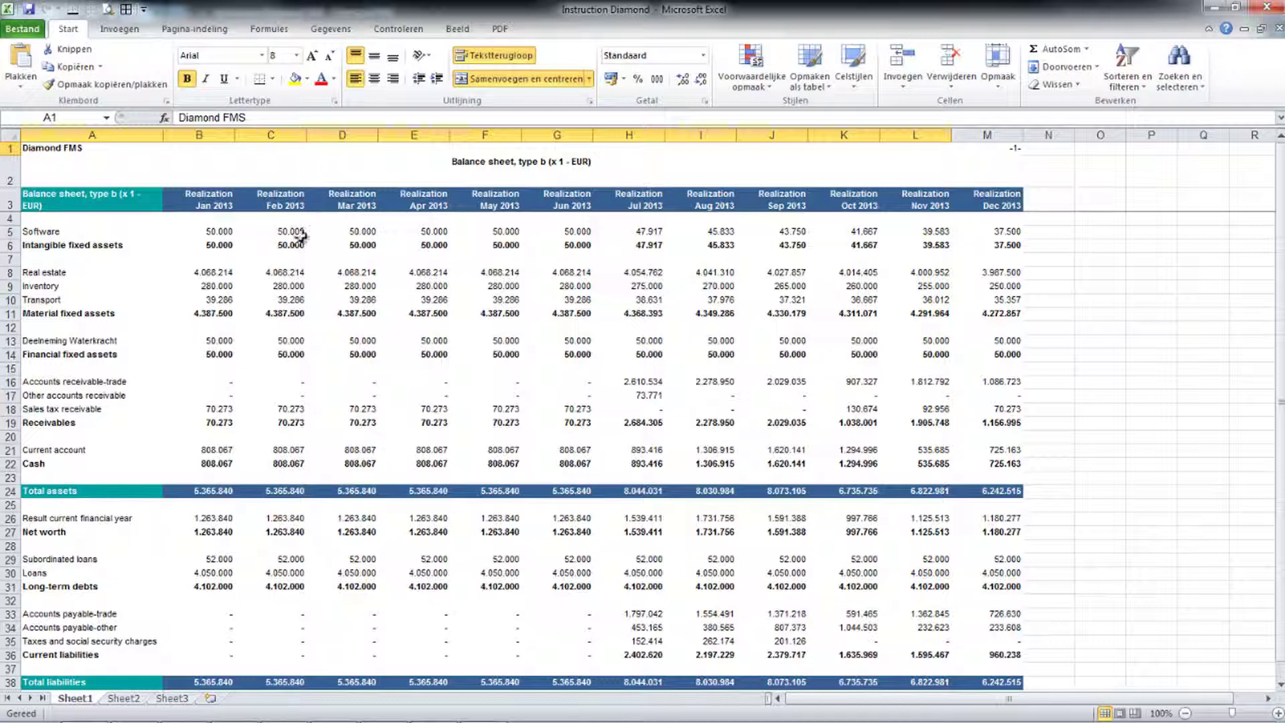
Examine the exported Financial overview on Sheet2 and the Statement of liquidity with its chart on Sheet3
left_click(126, 698)
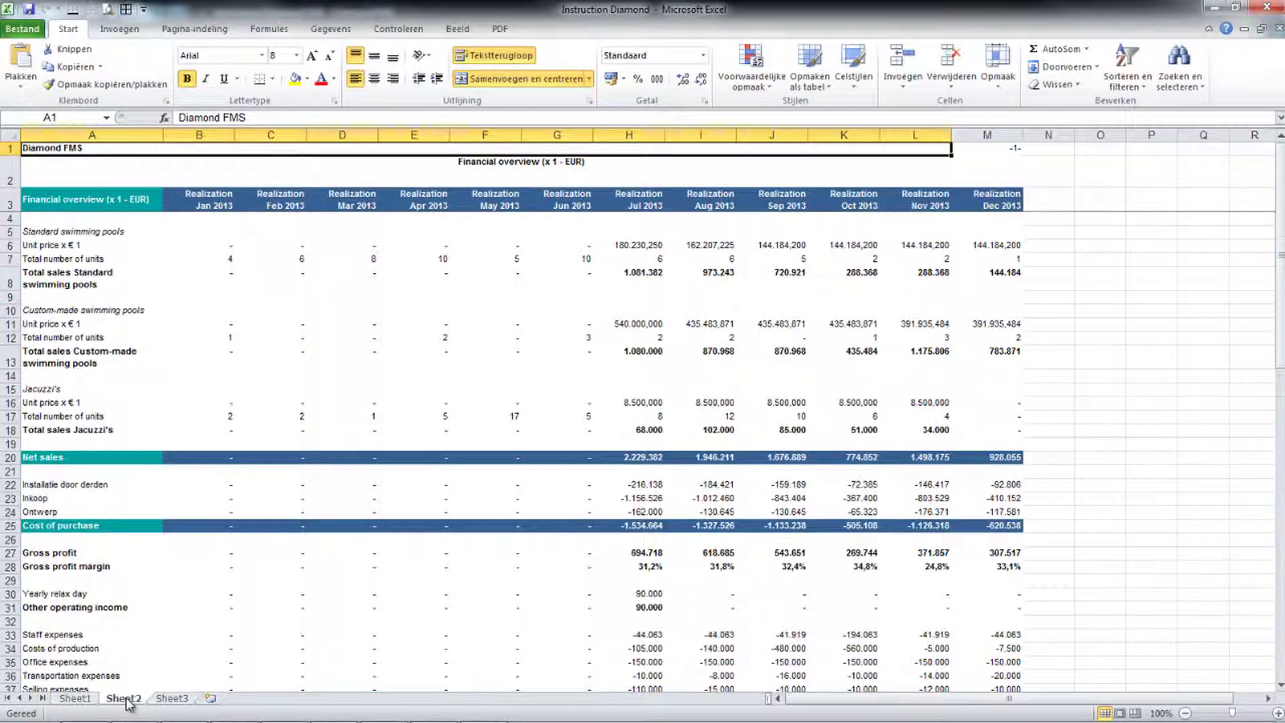
left_click(167, 699)
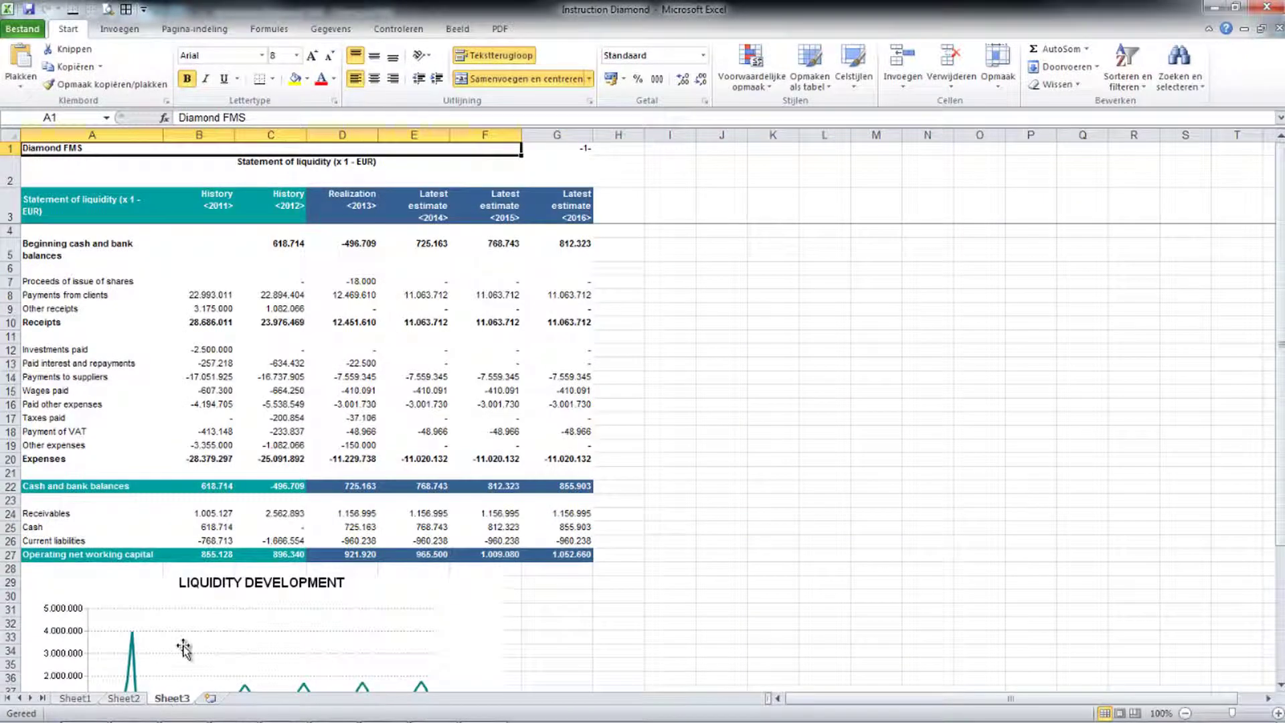
scroll(182, 650, "down", 3)
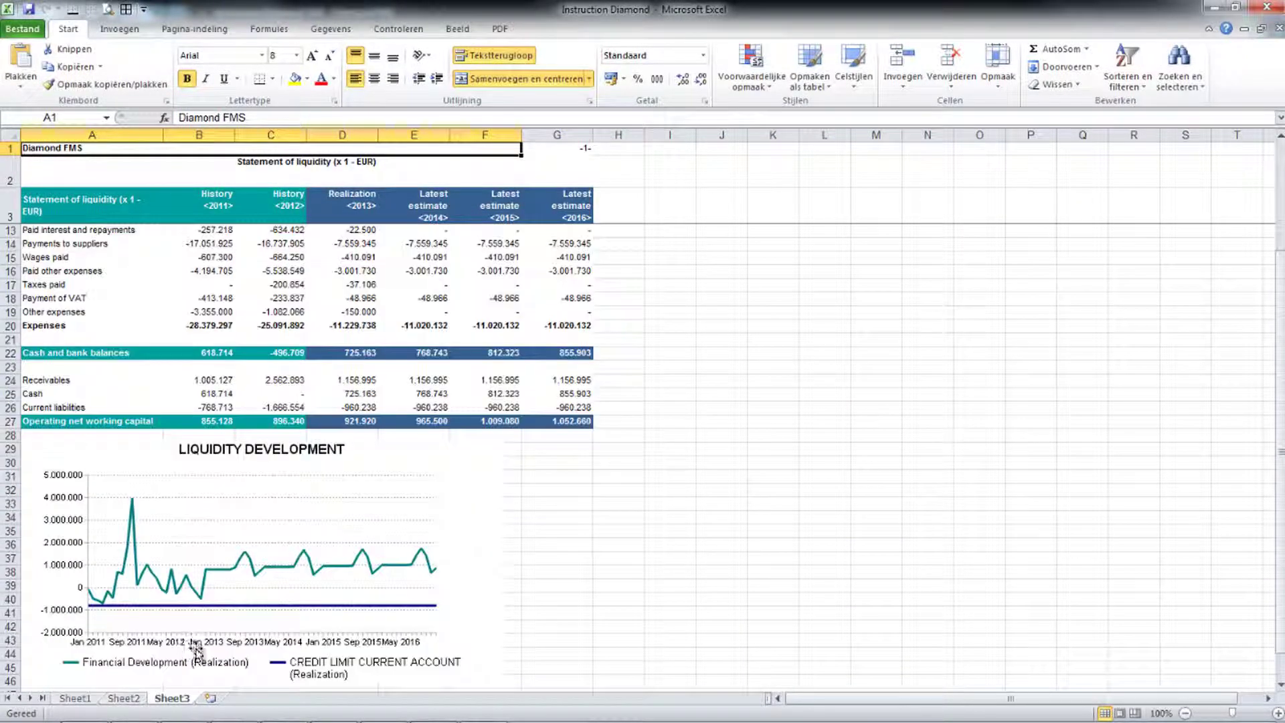